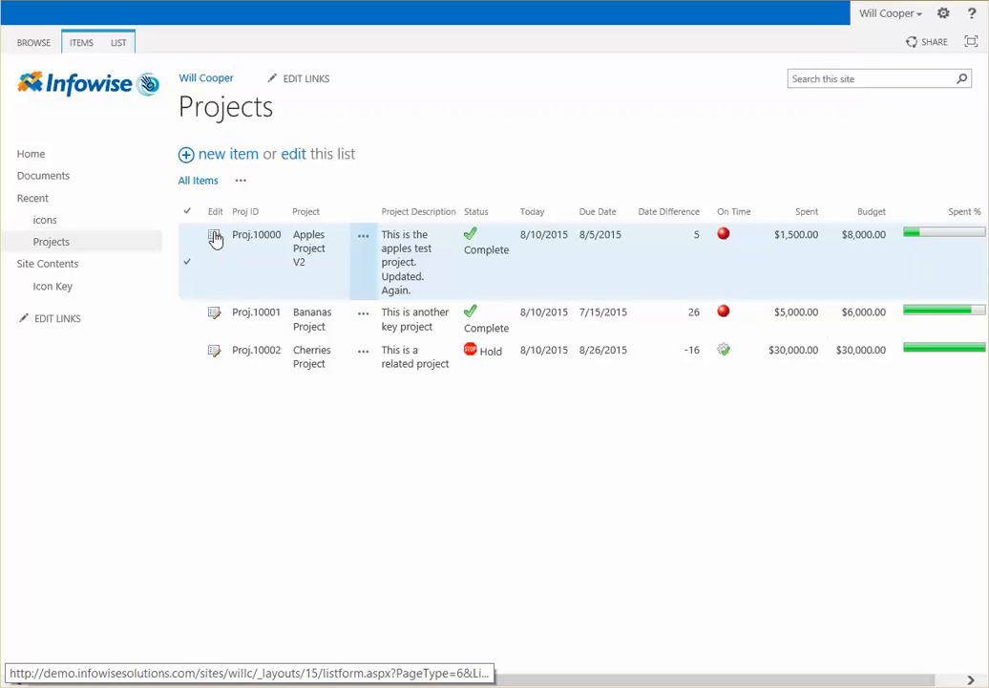
Examine the edit form of the Apples Project V2 item and leave it without saving
left_click(215, 237)
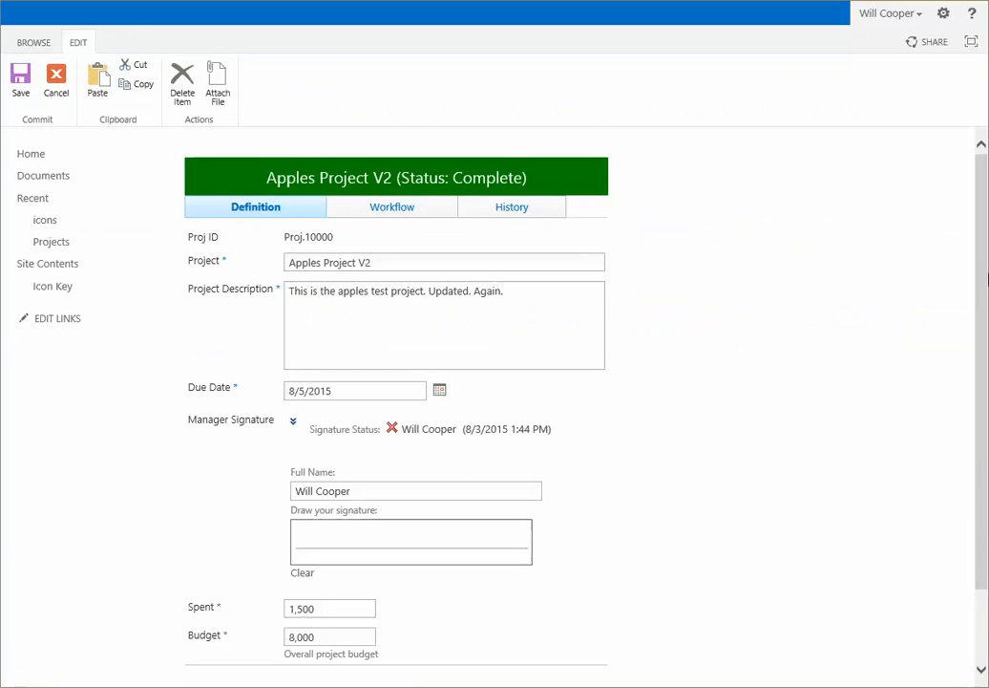
scroll(726, 402, "down", 2)
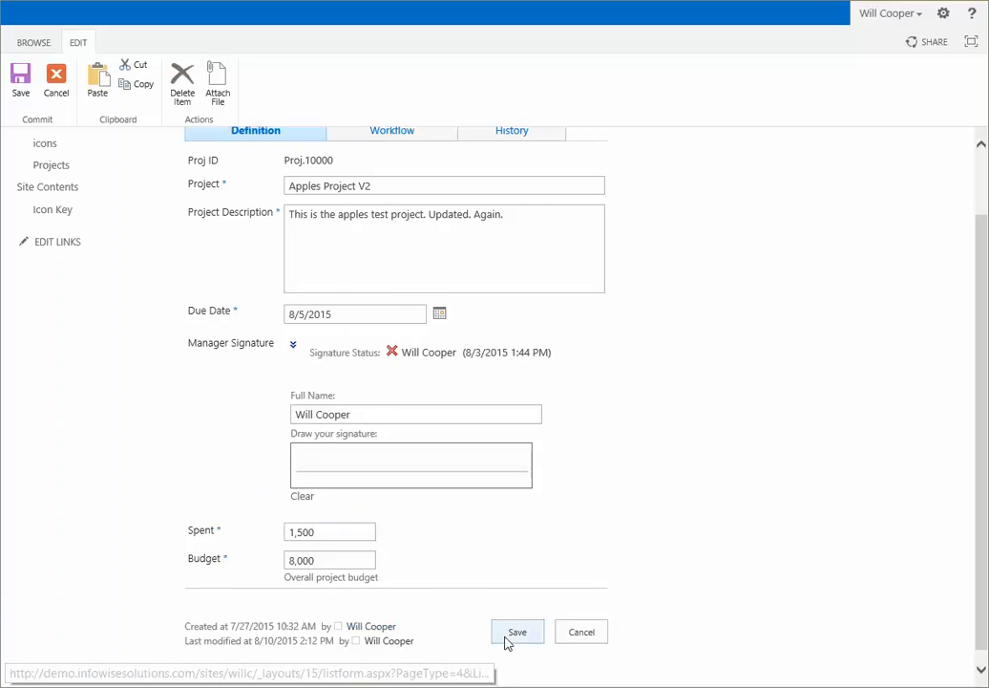
left_click(578, 638)
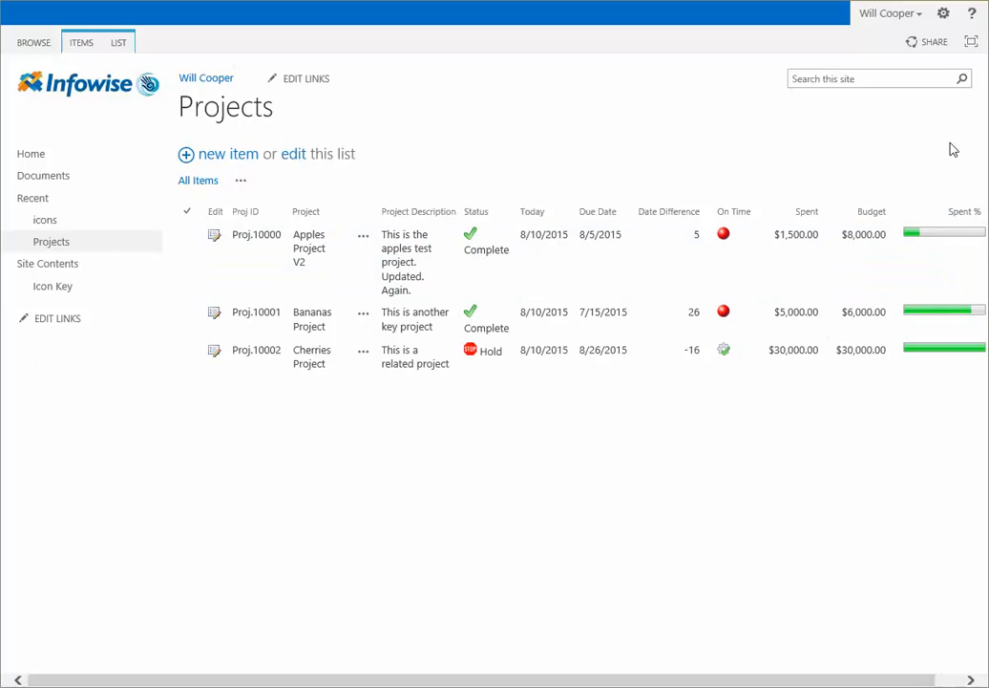
Add a custom list app named "Products" to the site
left_click(943, 14)
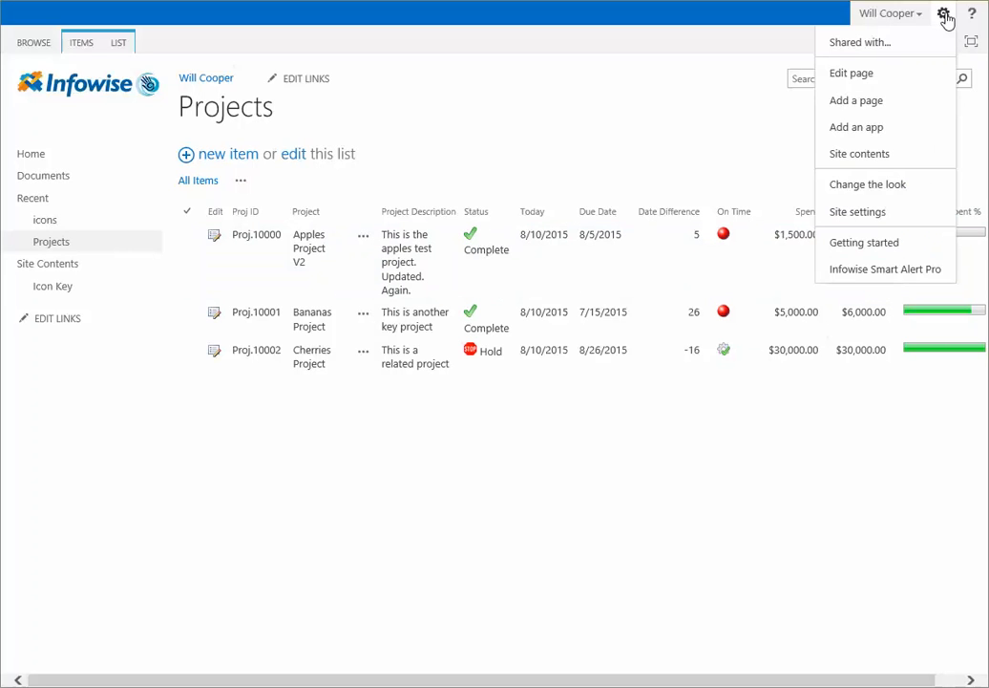
left_click(858, 160)
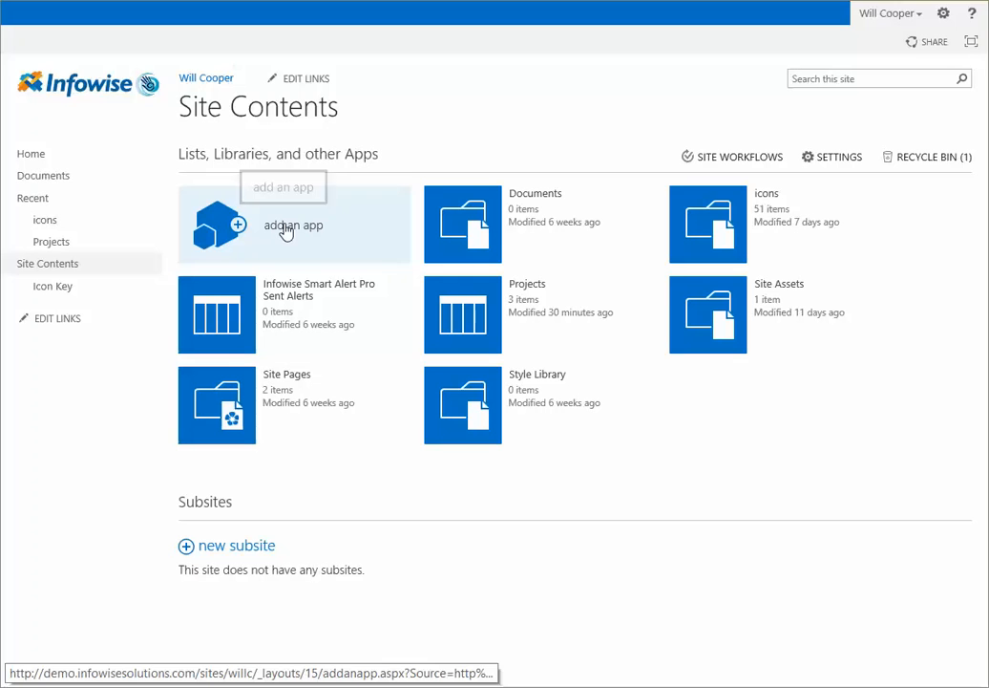
left_click(411, 261)
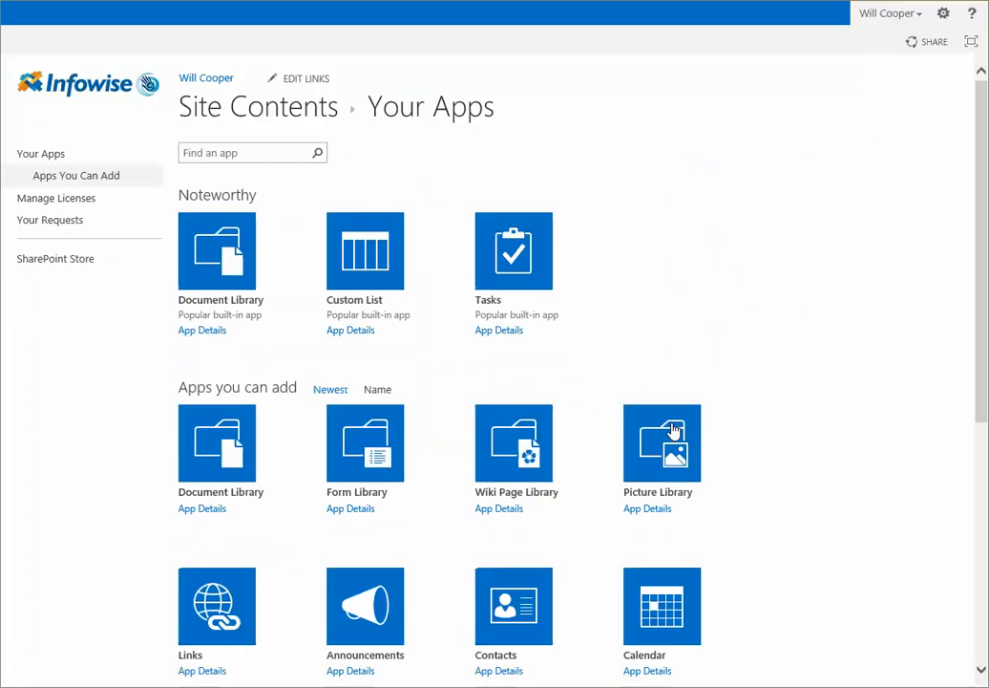
left_click(371, 261)
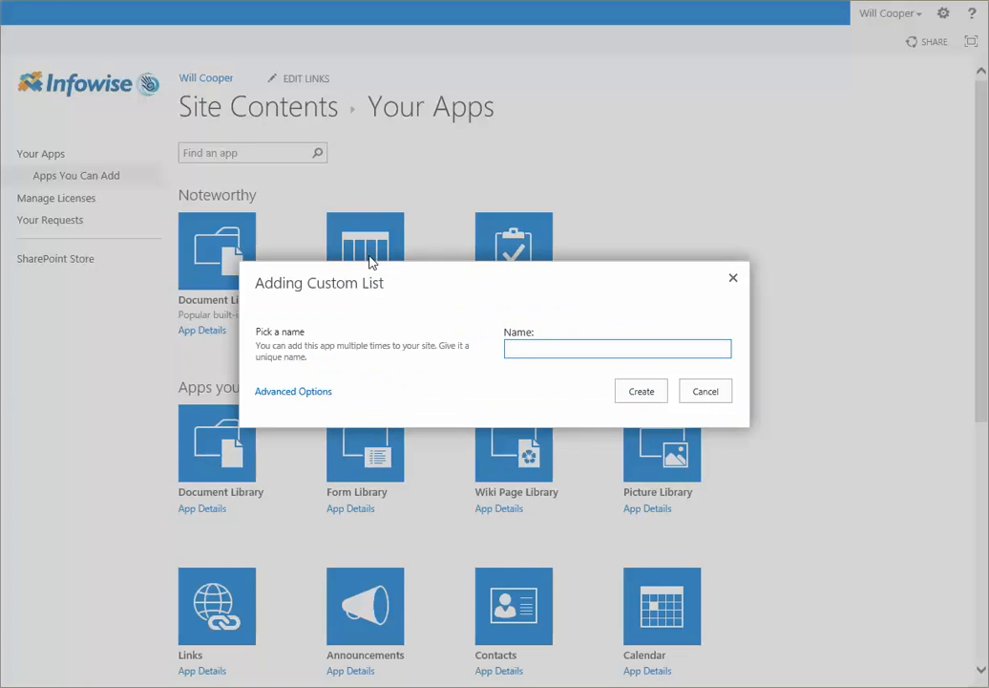
type("Products")
left_click(658, 396)
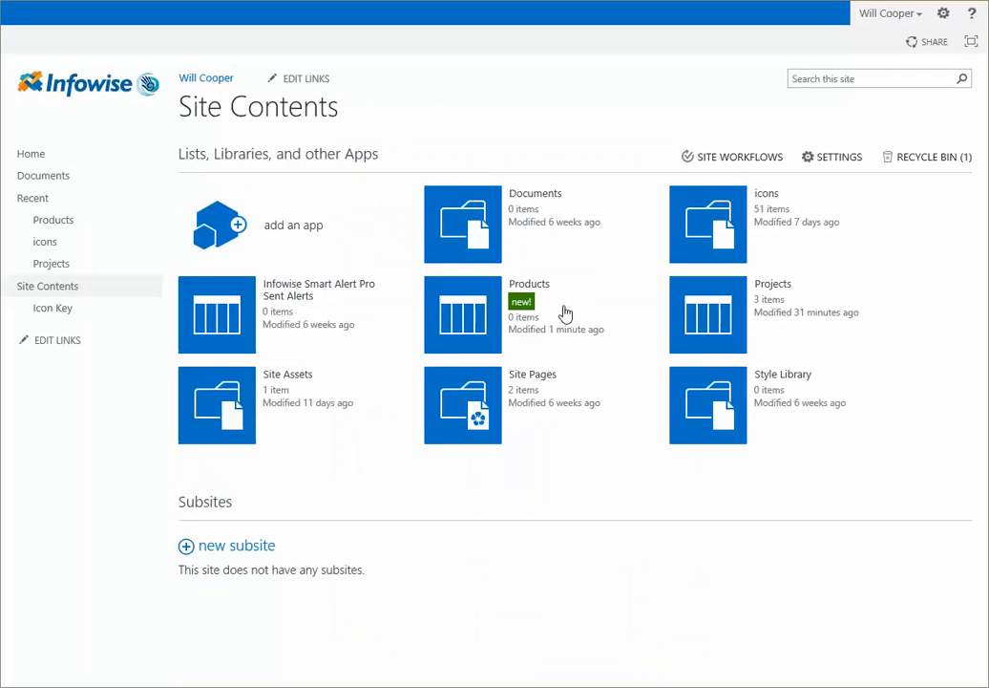
Allow management of content types in the advanced settings of the Products list
left_click(486, 297)
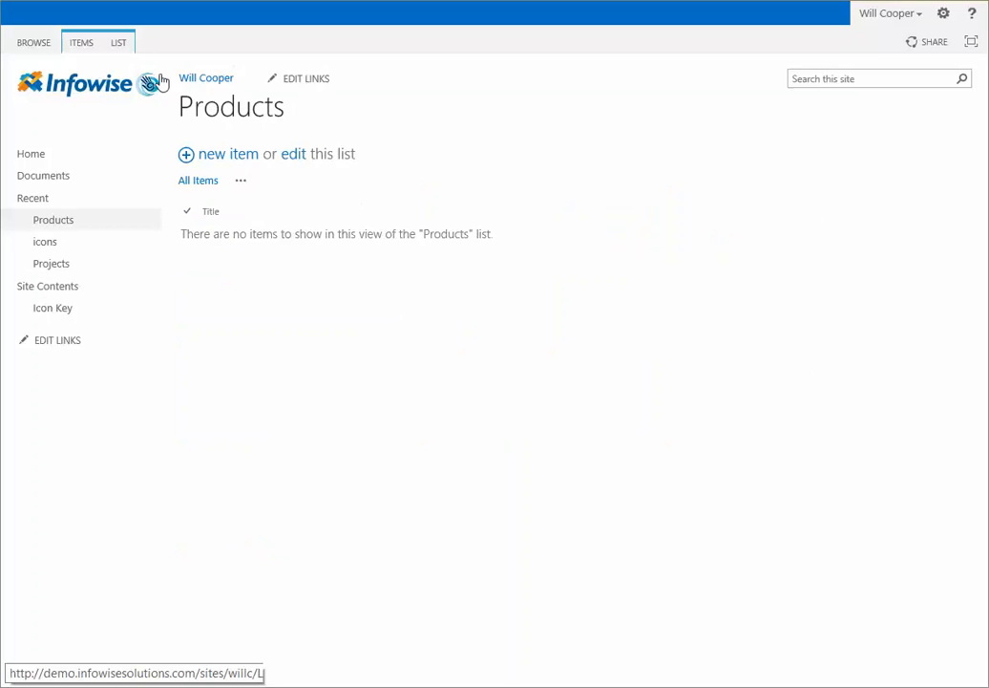
left_click(123, 44)
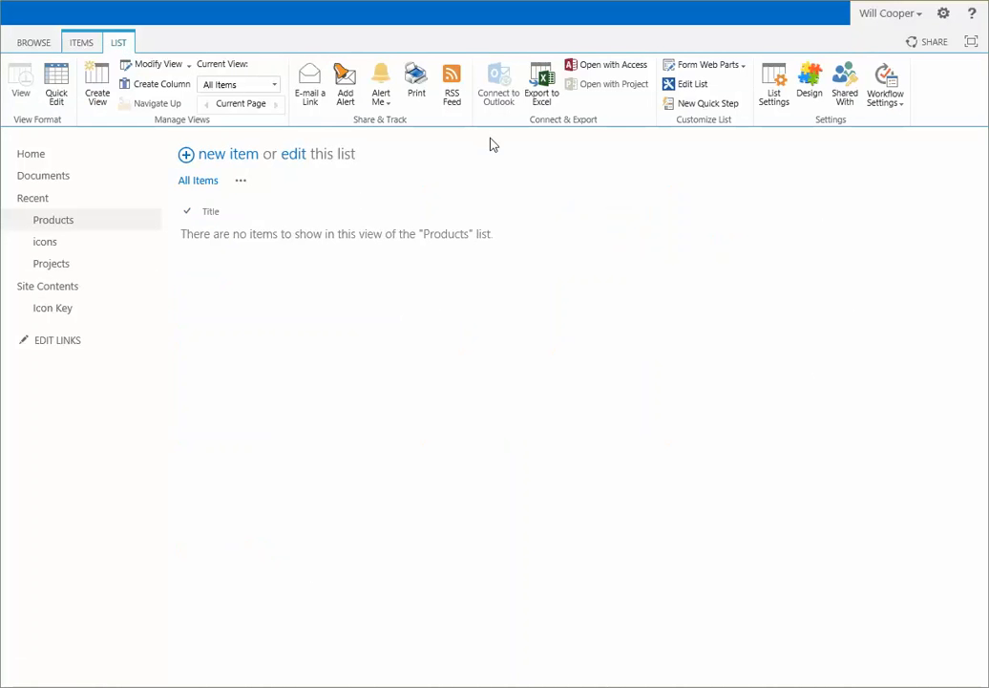
left_click(771, 88)
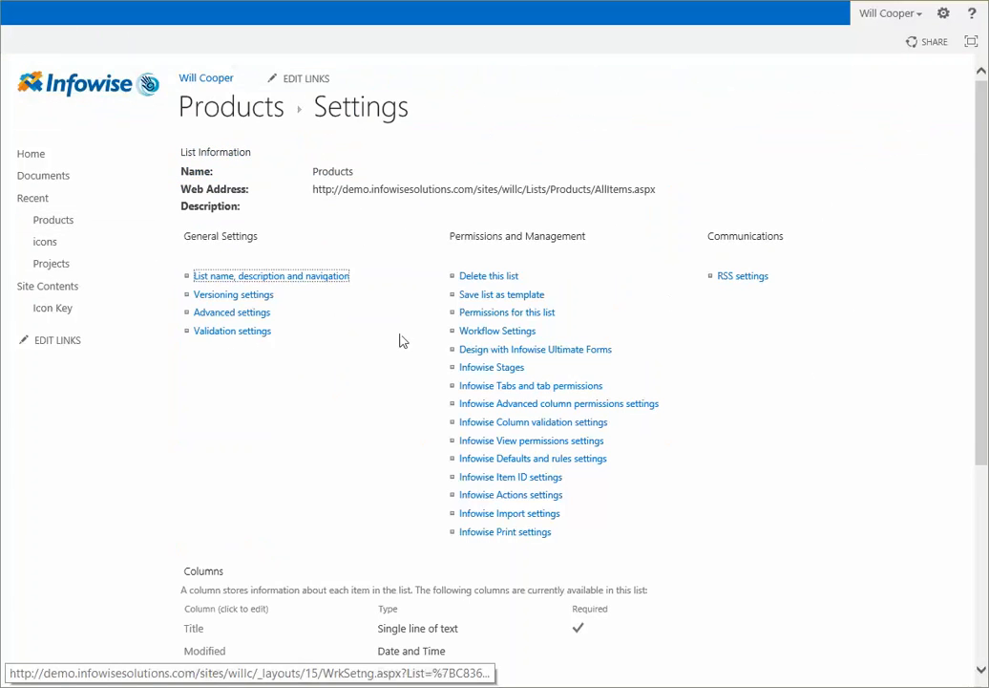
left_click(243, 316)
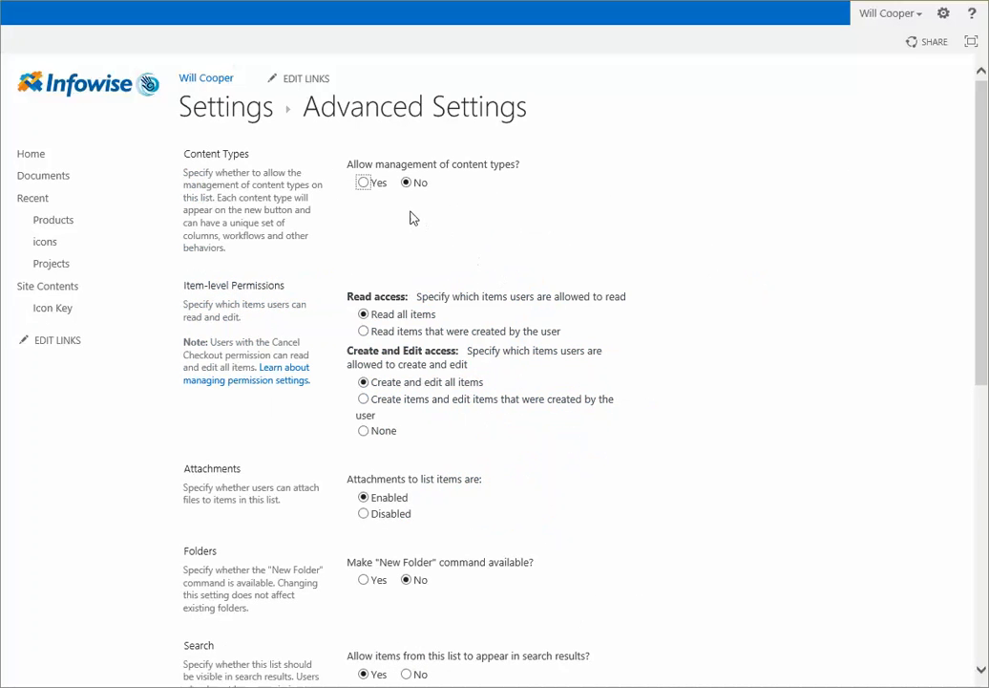
left_click(365, 184)
left_click_drag(530, 165, 346, 166)
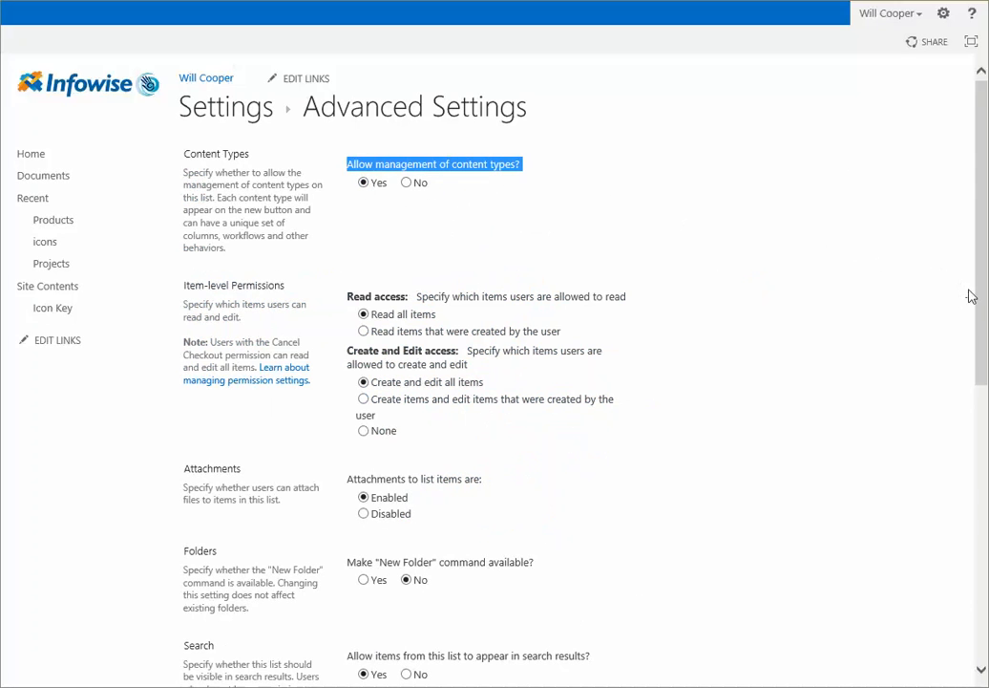
Disable attachments to list items and save the advanced settings, accepting the deletion of all attachments
left_click_drag(983, 305, 981, 411)
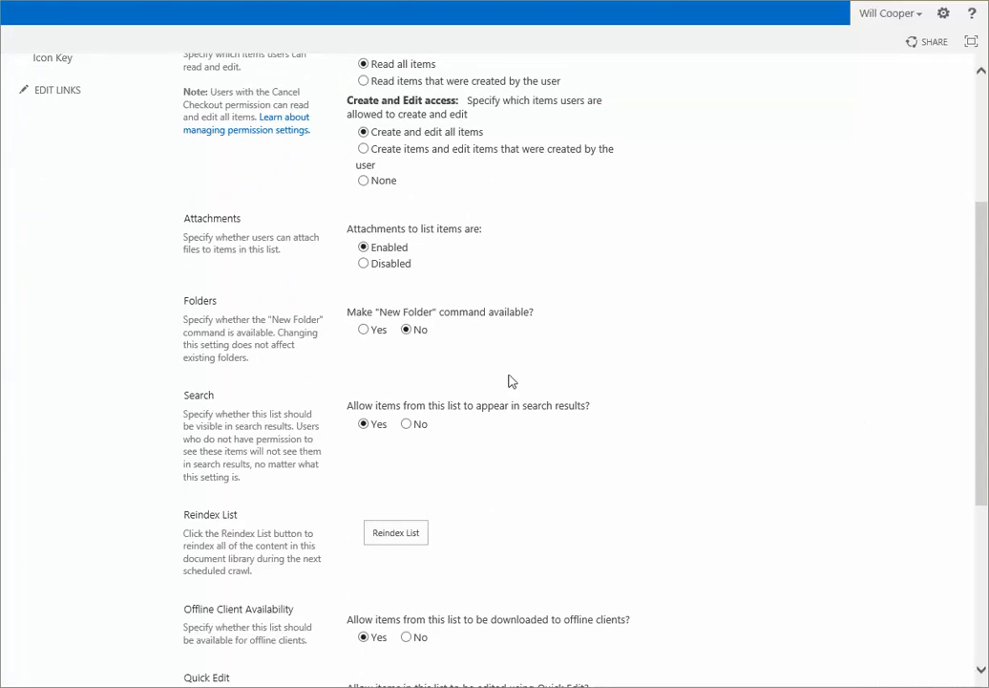
left_click(364, 265)
left_click_drag(985, 388, 953, 563)
left_click(558, 621)
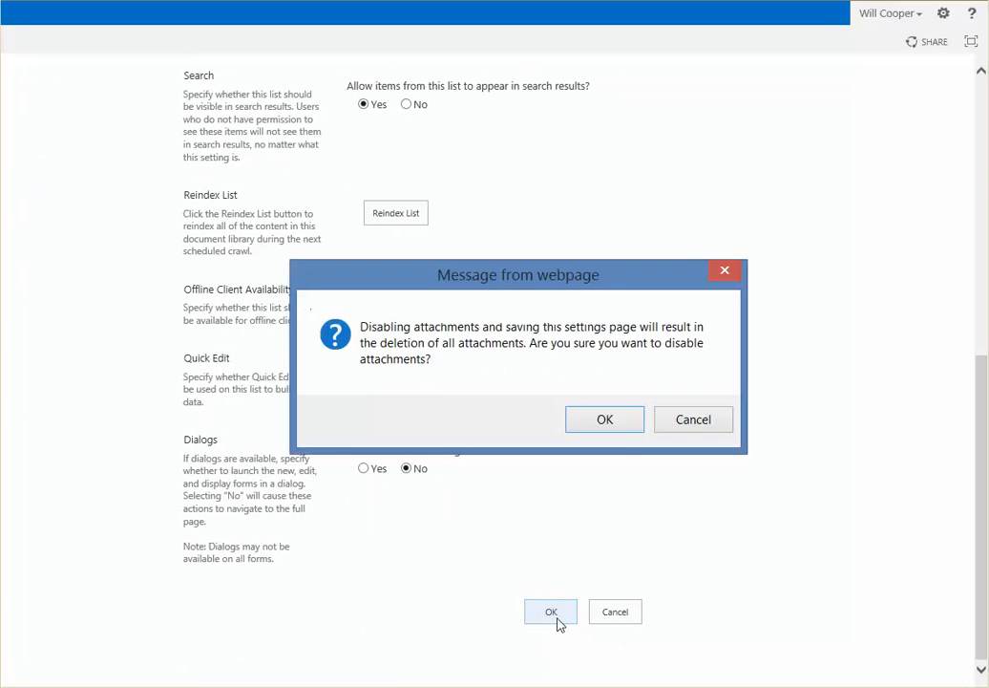
left_click(624, 418)
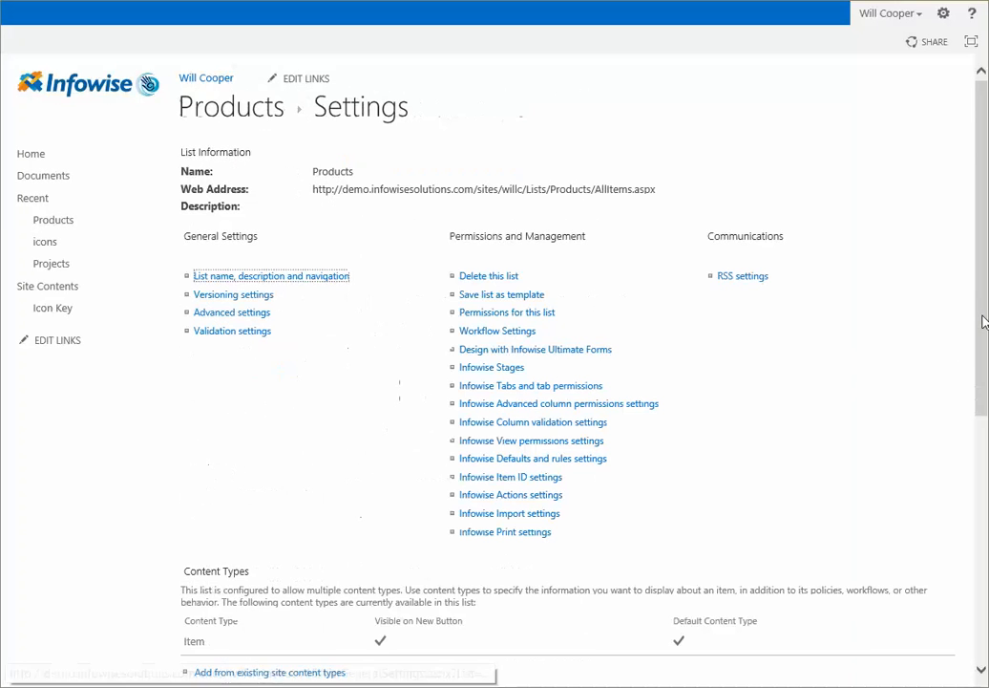
Delete the Item content type from the Products list
left_click_drag(984, 308, 986, 453)
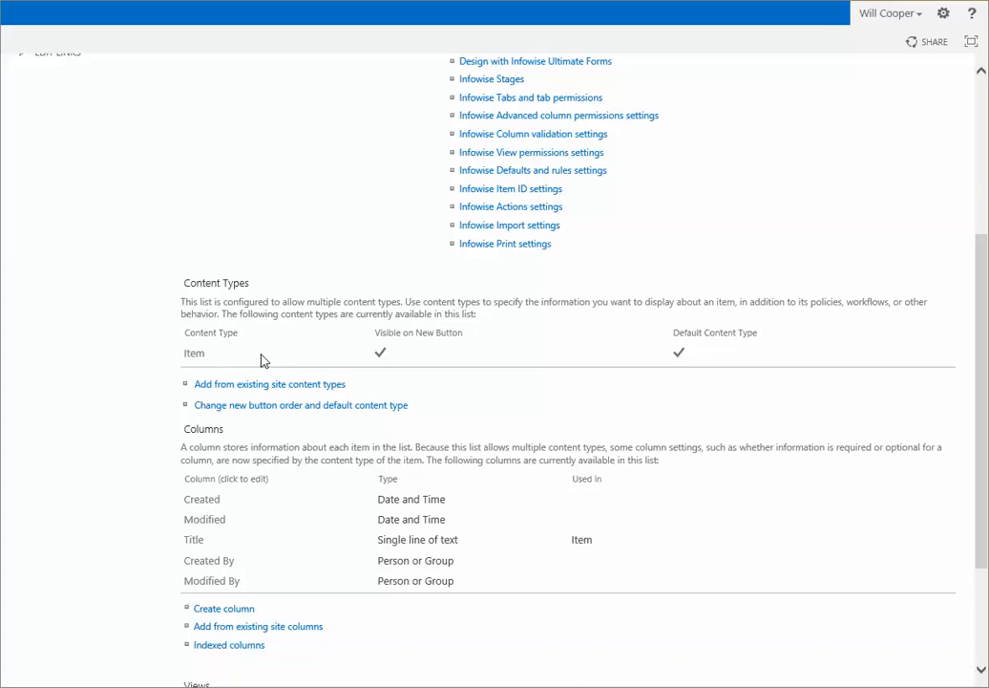
left_click(191, 355)
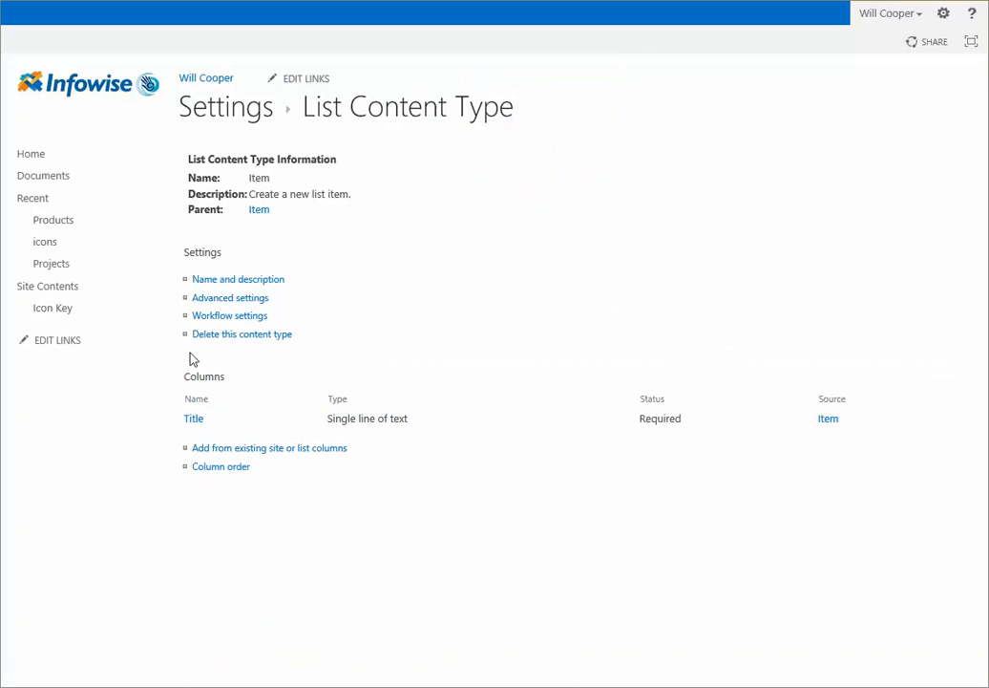
left_click(221, 336)
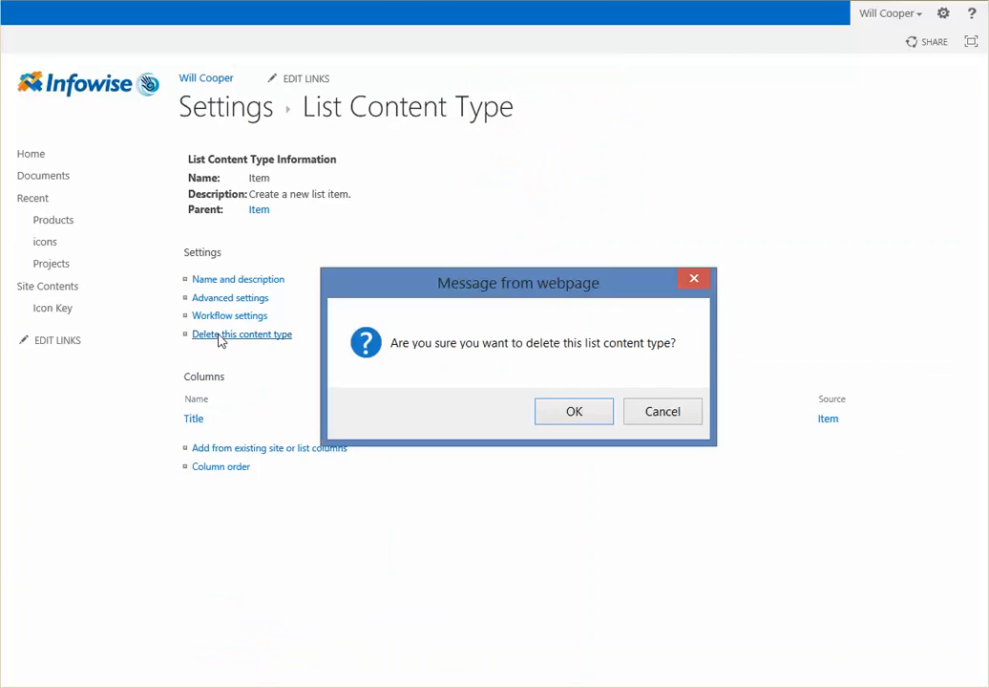
left_click(570, 411)
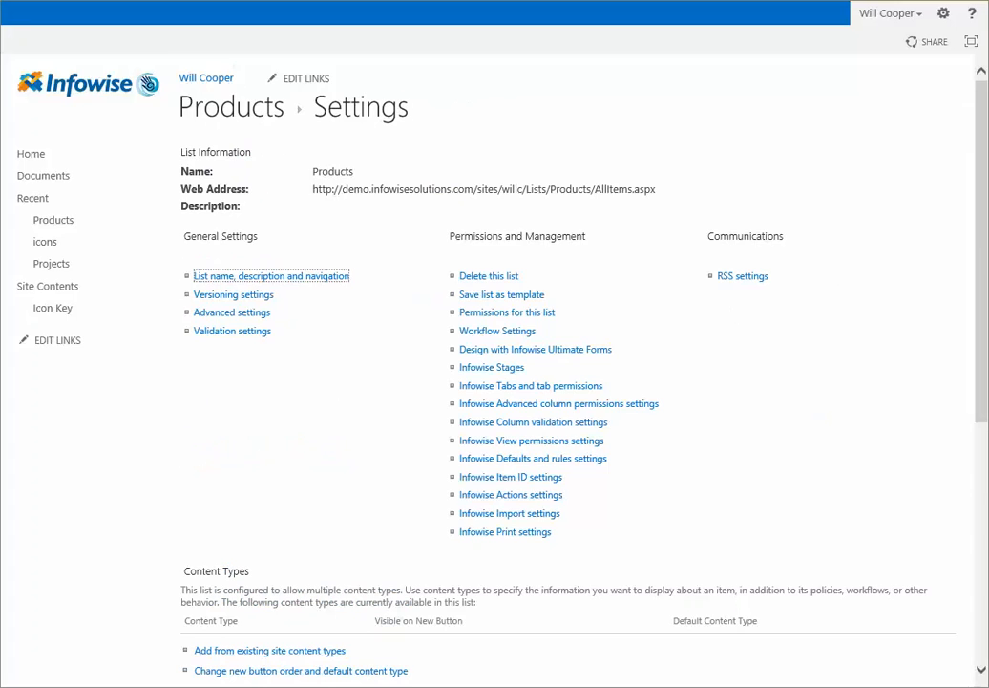
Add the Associated Item content type from the Infowise group of site content types to the Products list
scroll(495, 363, "down", 3)
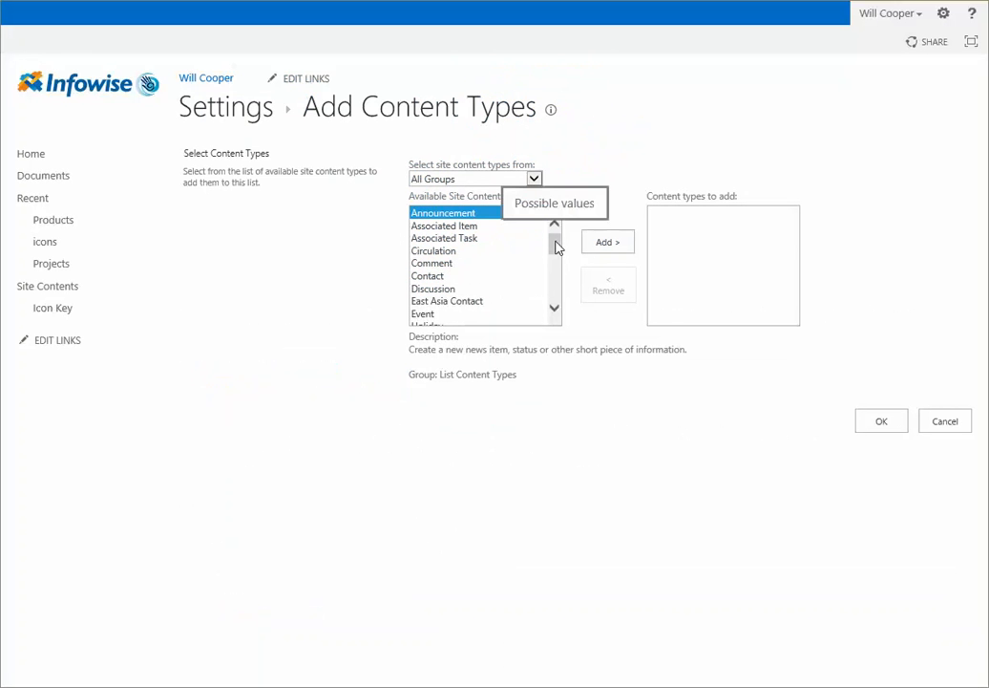
left_click(534, 180)
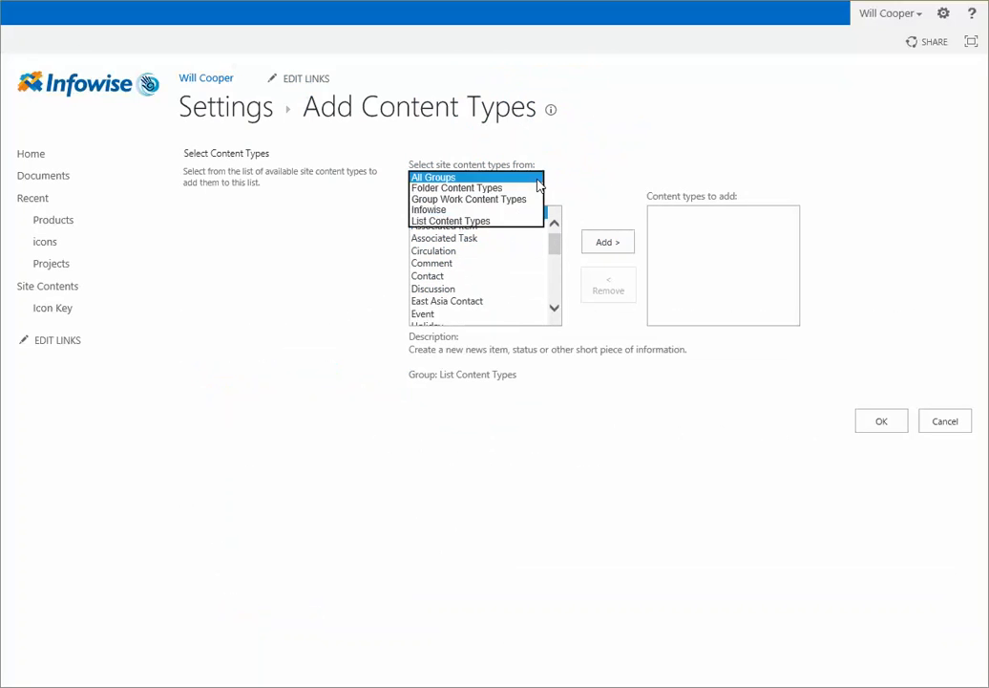
left_click(457, 210)
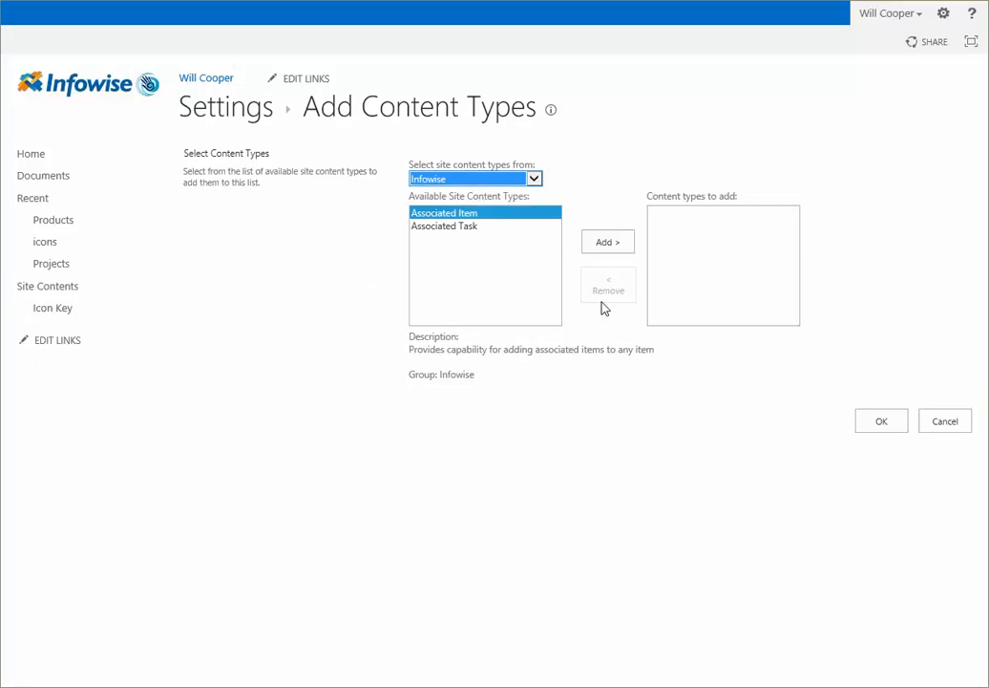
left_click(604, 244)
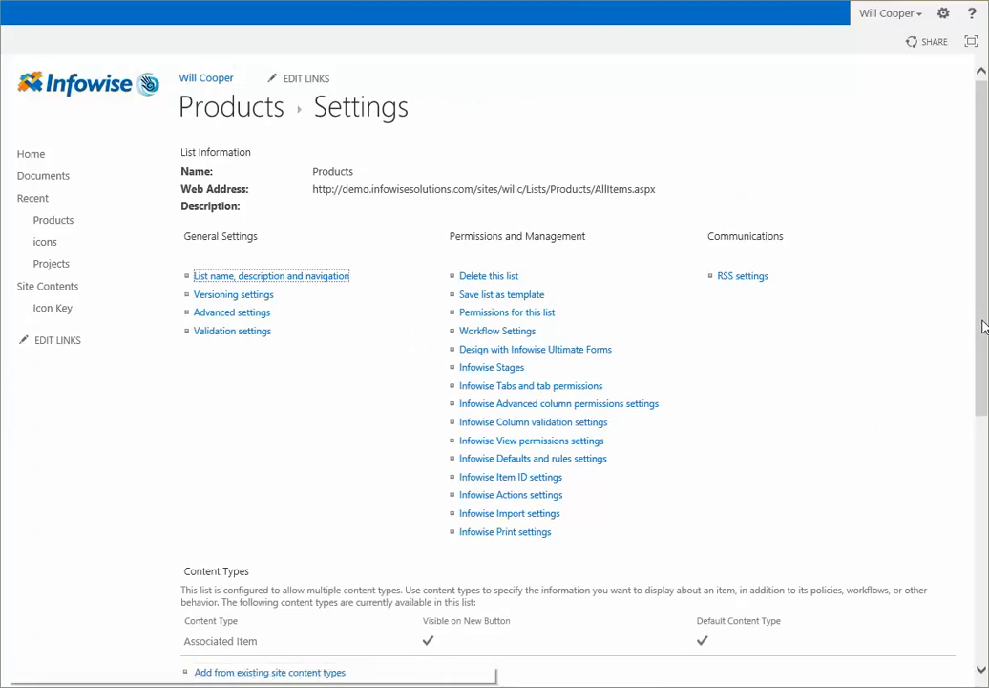
Rename the list's Title column as "Product"
left_click_drag(981, 325, 971, 535)
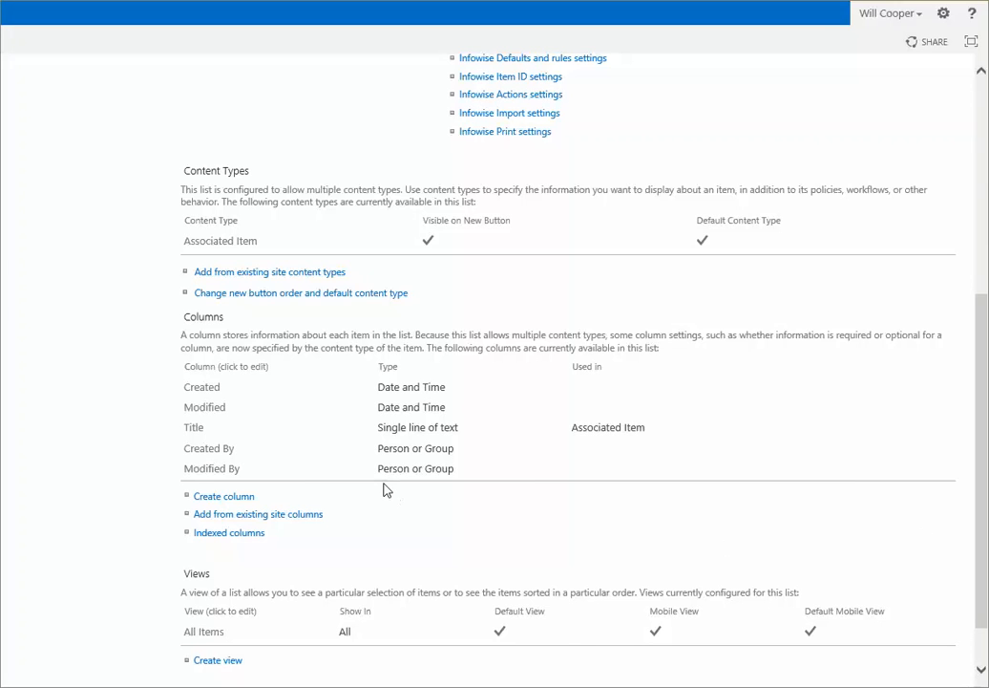
left_click(194, 430)
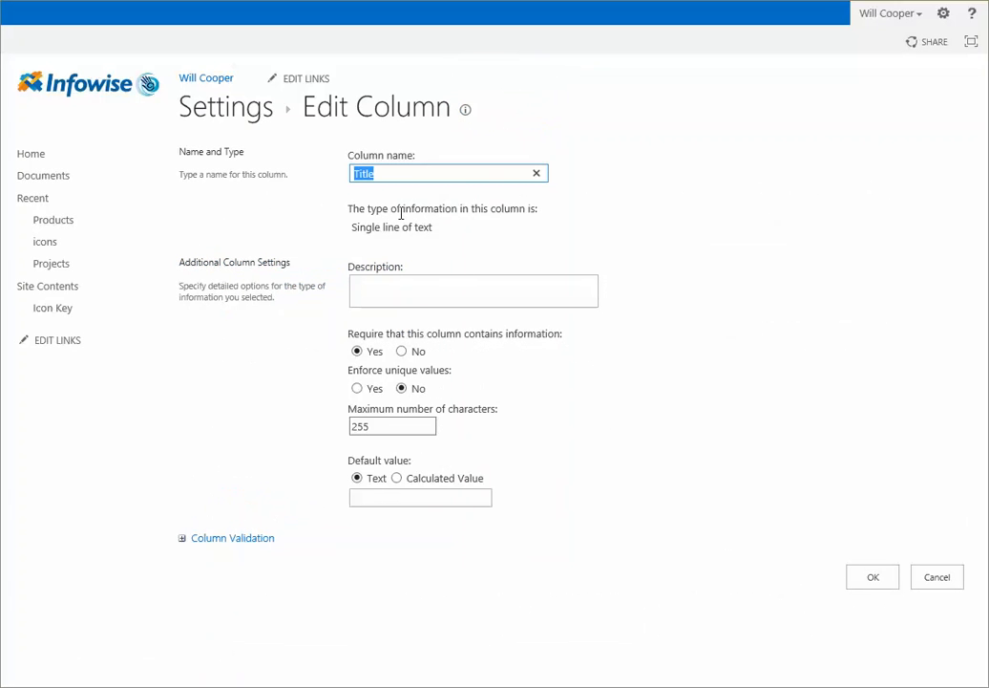
type("Product")
left_click(885, 580)
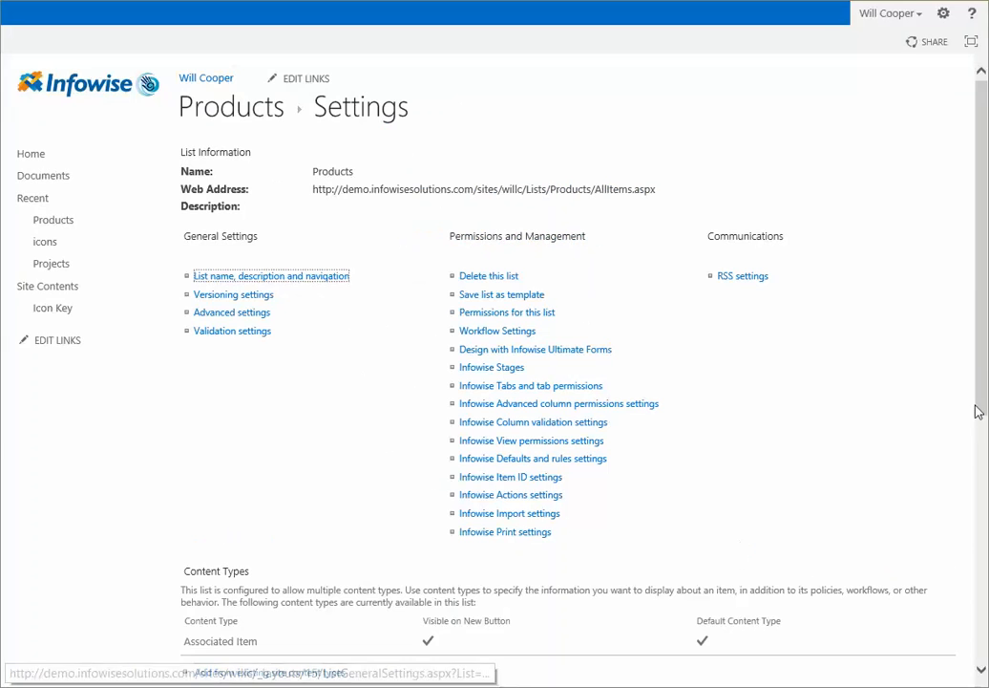
Create a Currency column named "Price" that must contain information
left_click_drag(982, 376, 987, 506)
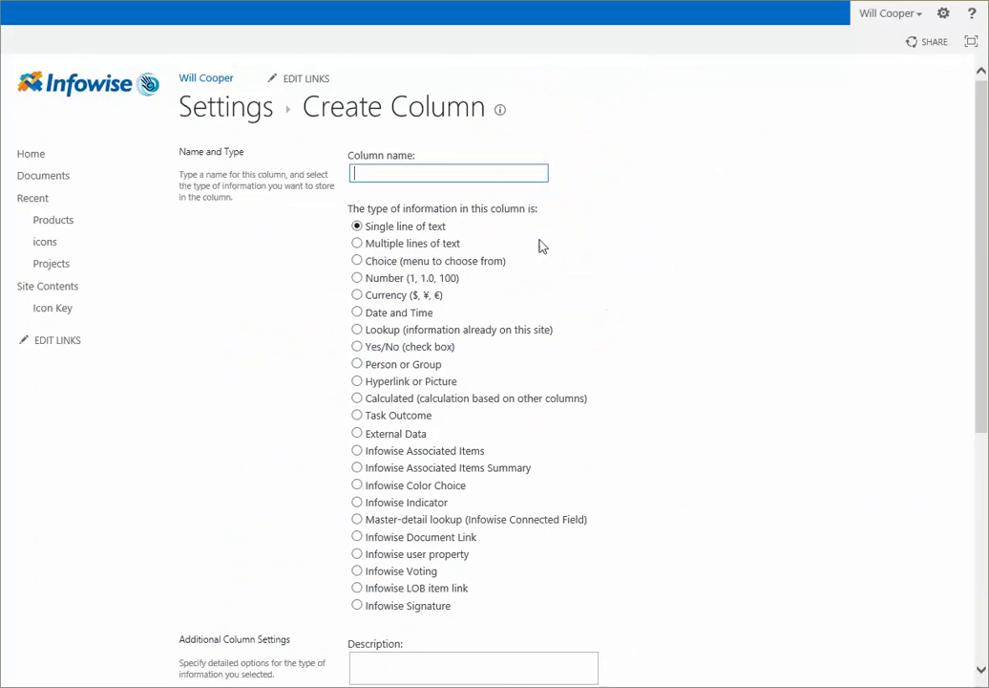
type("Price")
left_click(391, 298)
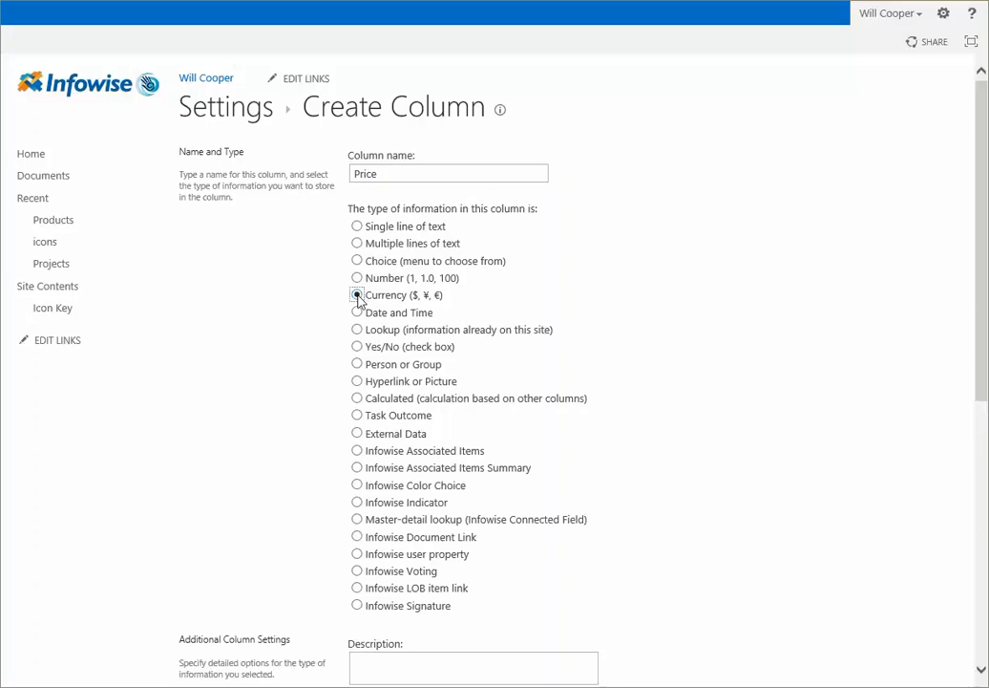
left_click_drag(979, 253, 985, 492)
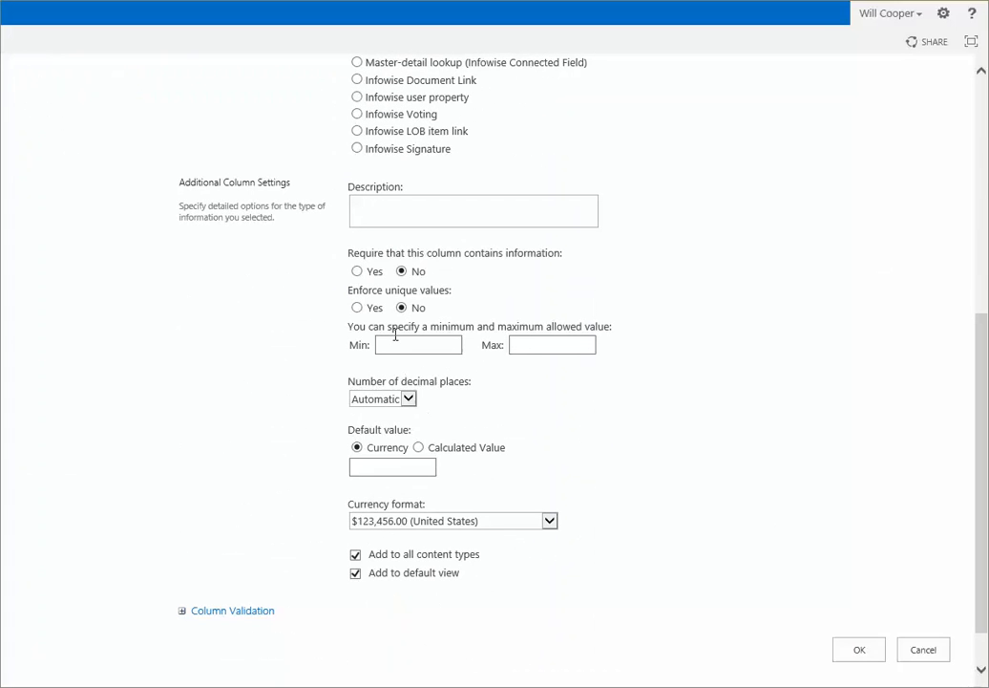
left_click(357, 271)
left_click(875, 650)
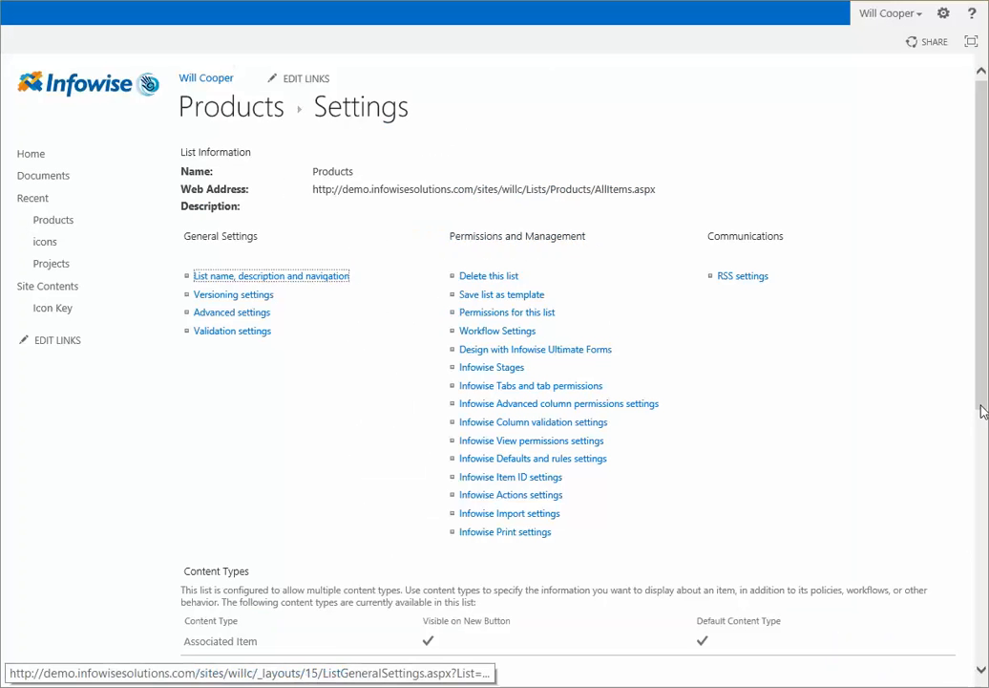
Create a single line of text column named "Description" in the Products list that must contain information
left_click_drag(983, 358, 983, 560)
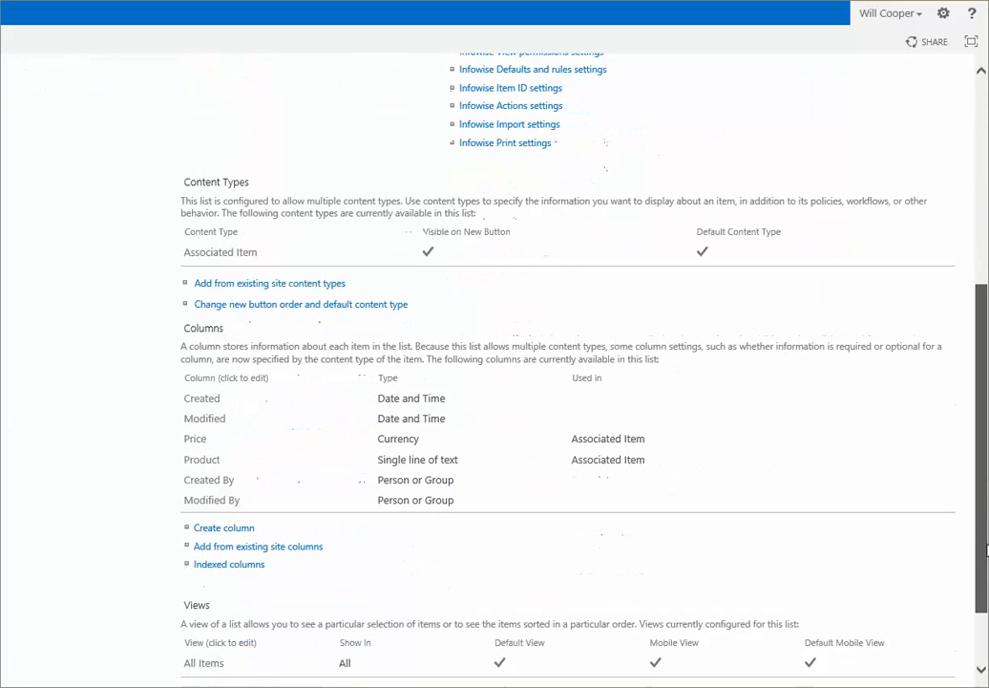
left_click(225, 535)
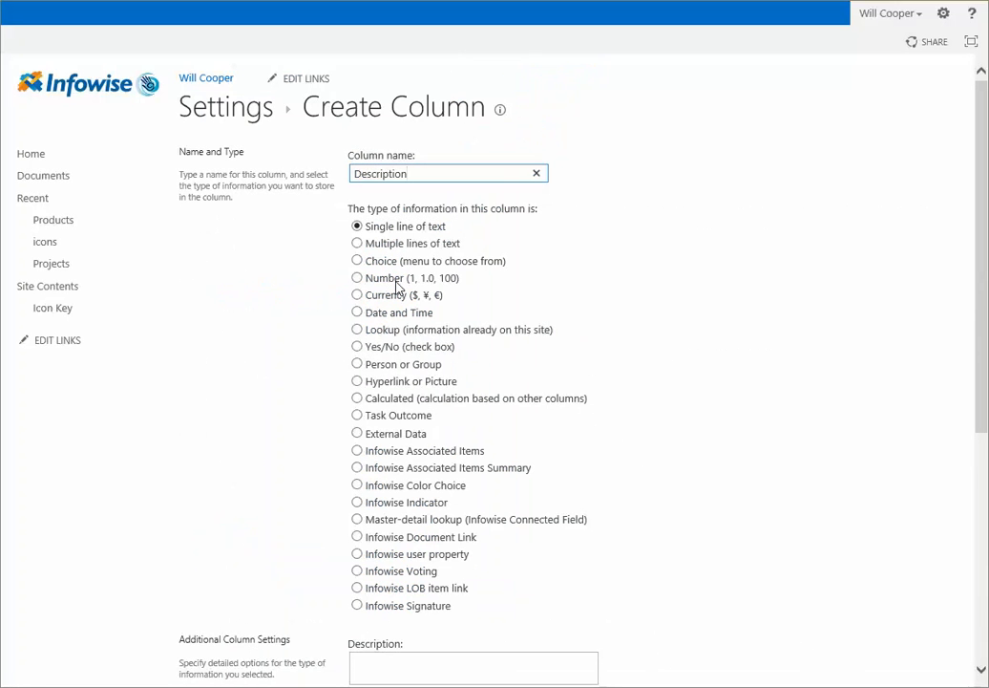
scroll(984, 352, "down", 1)
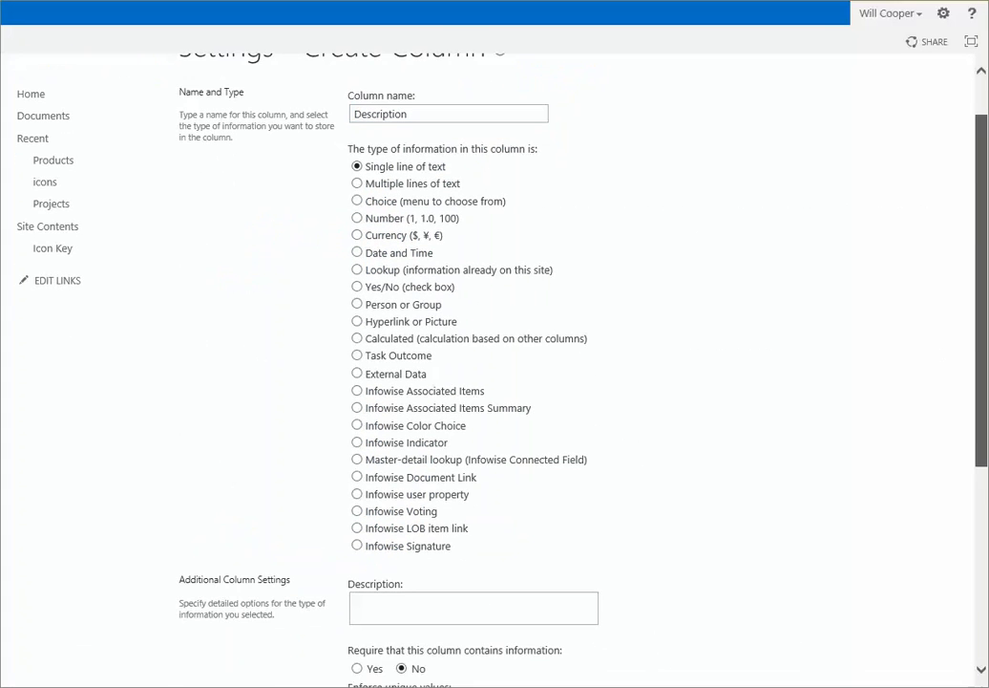
scroll(478, 463, "down", 5)
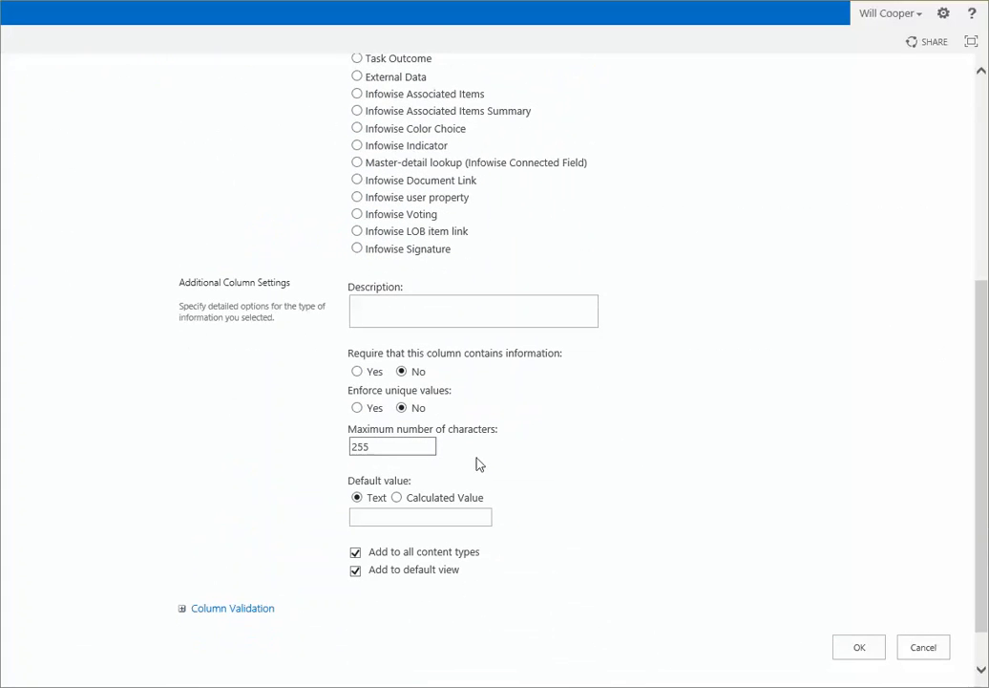
left_click(361, 374)
left_click(852, 653)
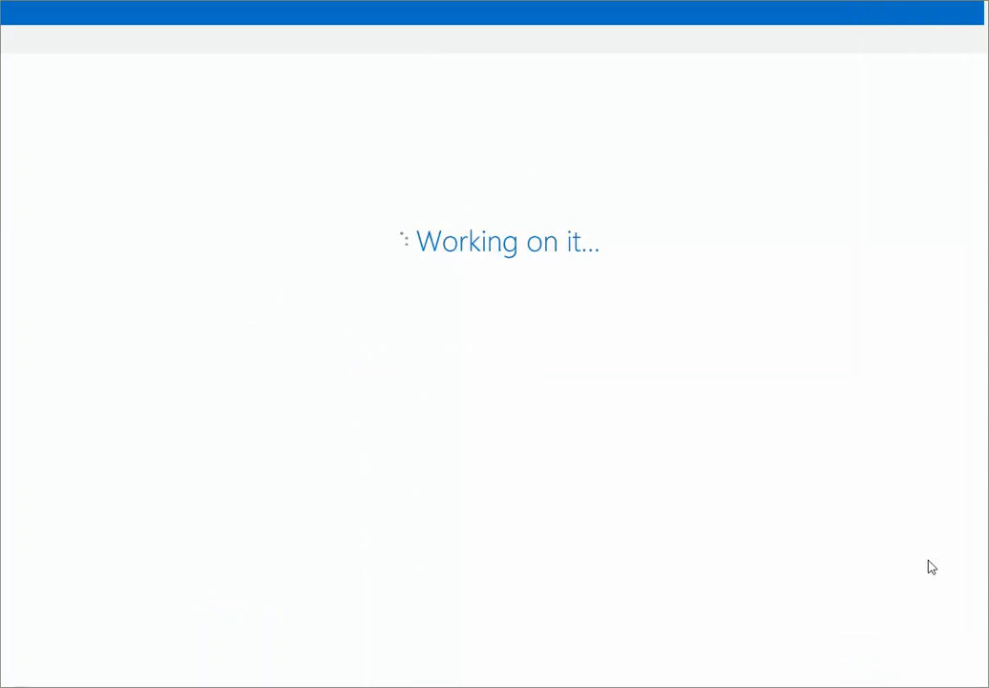
In the Projects list settings, start a new column named "Products" of the Infowise Associated Items type
left_click(59, 269)
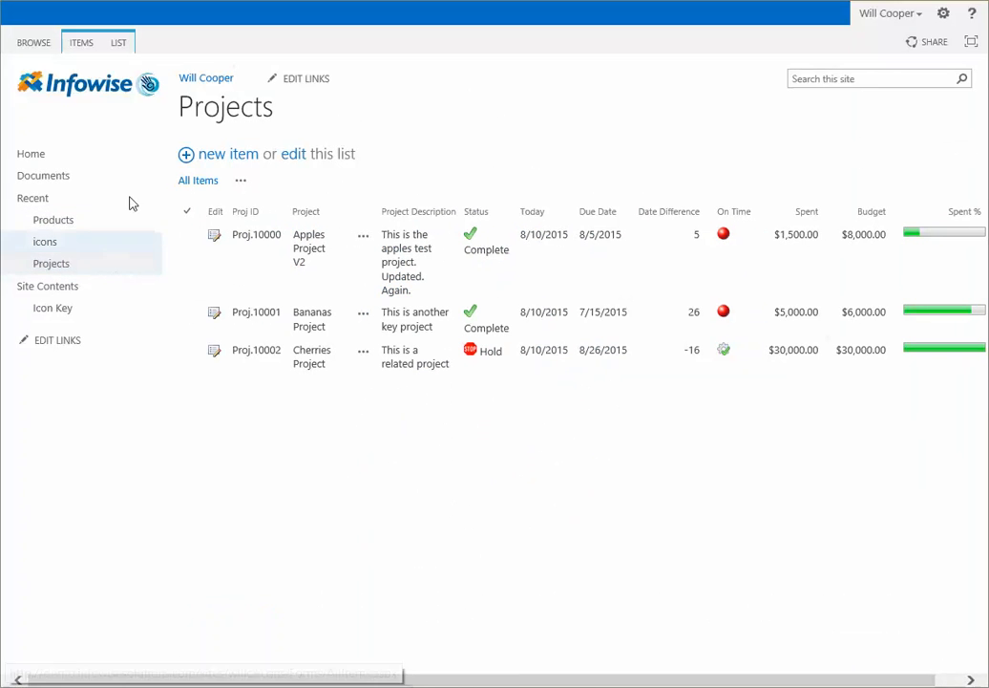
left_click(118, 44)
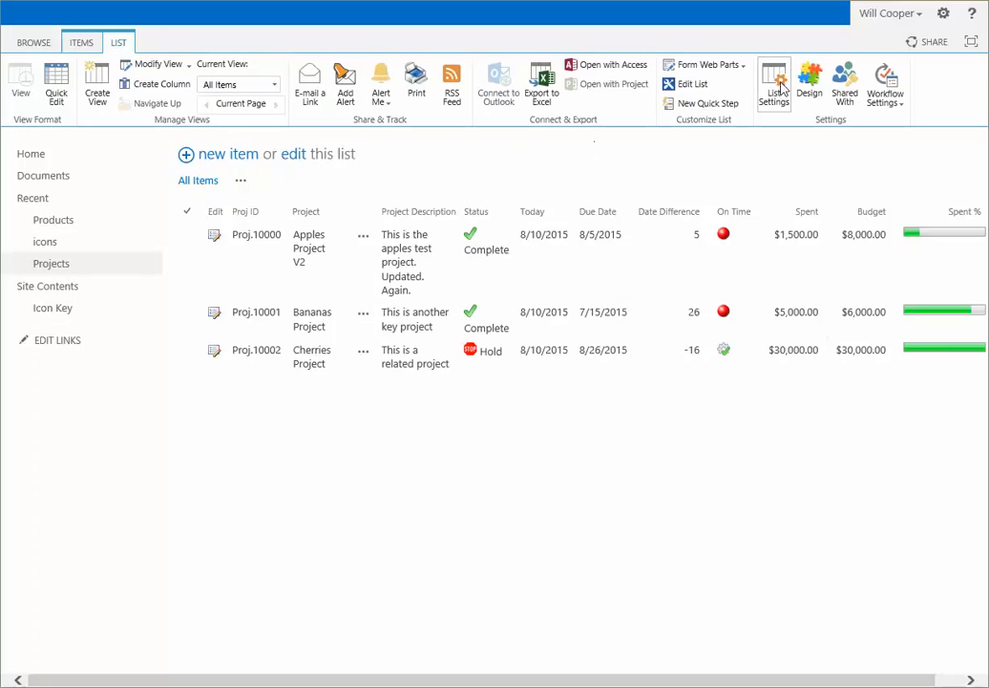
left_click(779, 88)
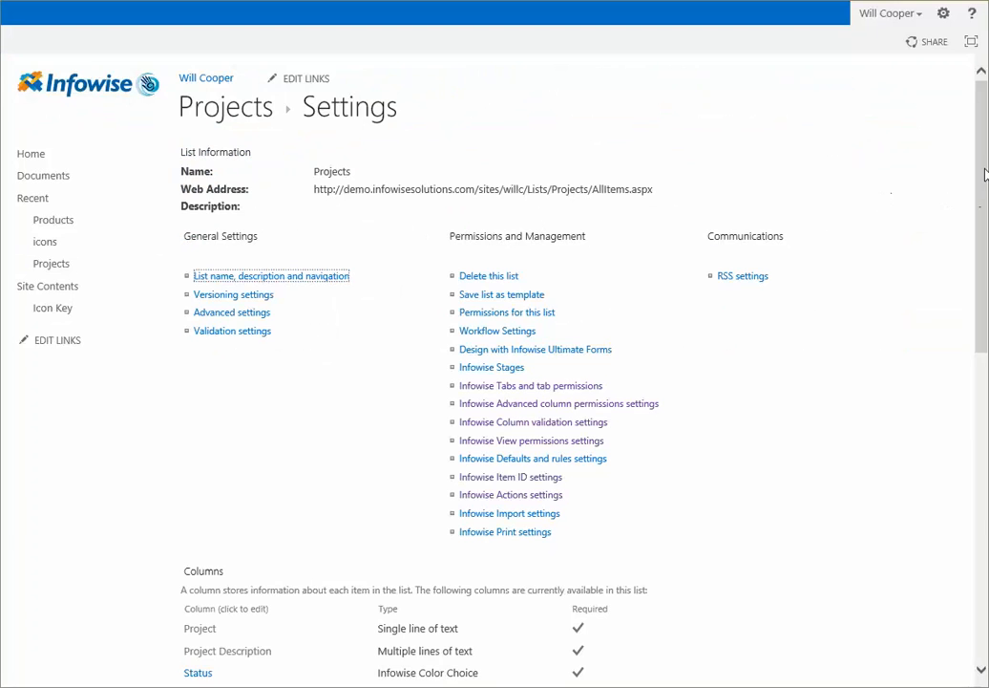
left_click_drag(986, 174, 975, 465)
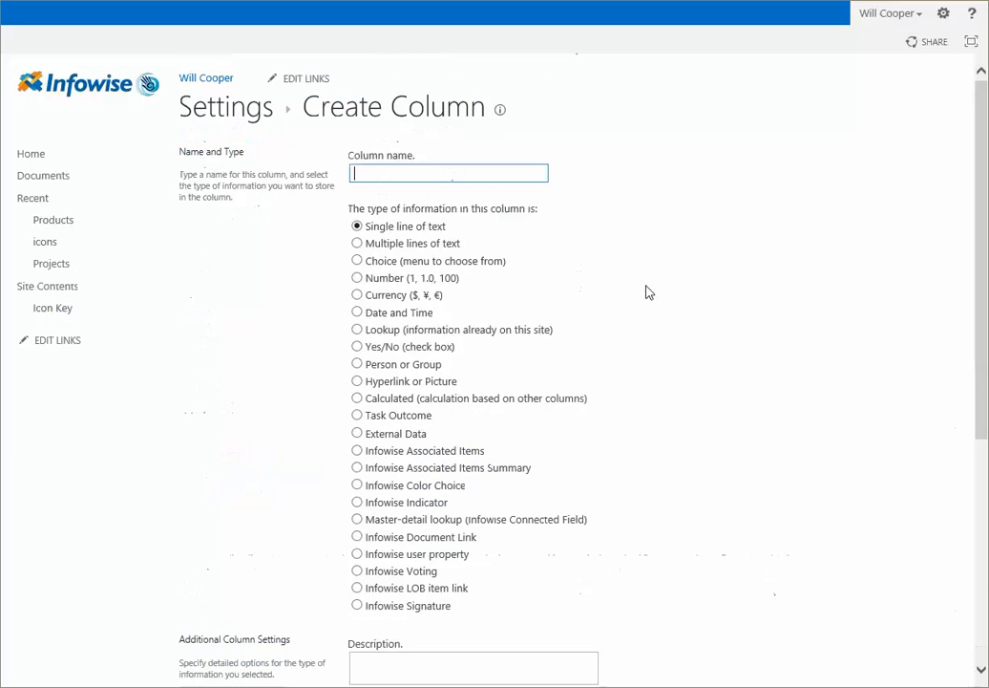
type("Prodc")
key("BackSpace")
scroll(985, 354, "down", 2)
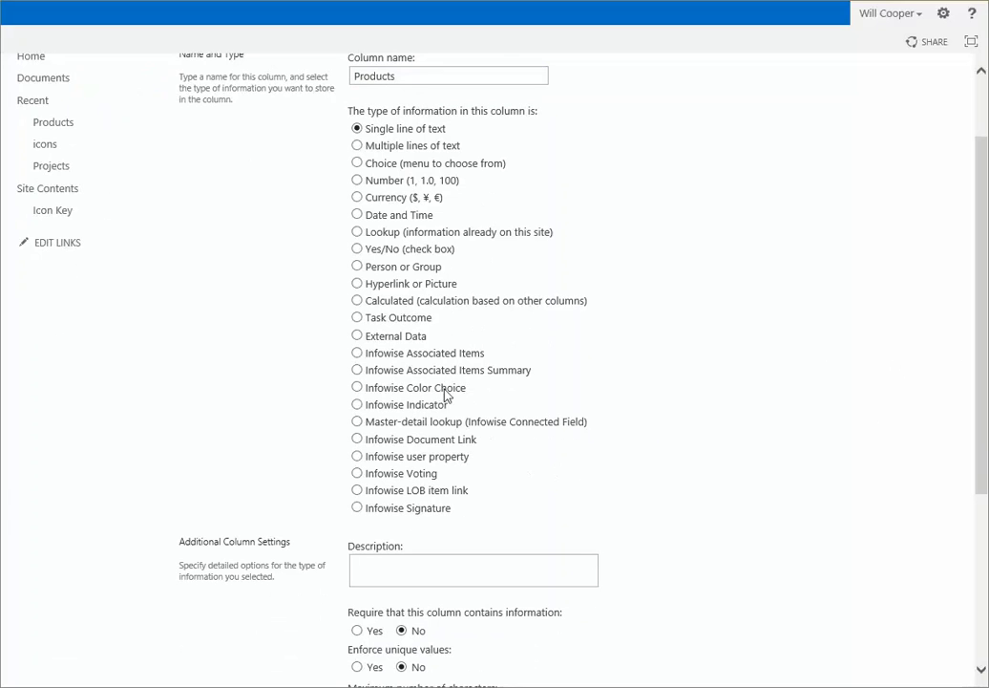
left_click(357, 353)
scroll(670, 411, "down", 5)
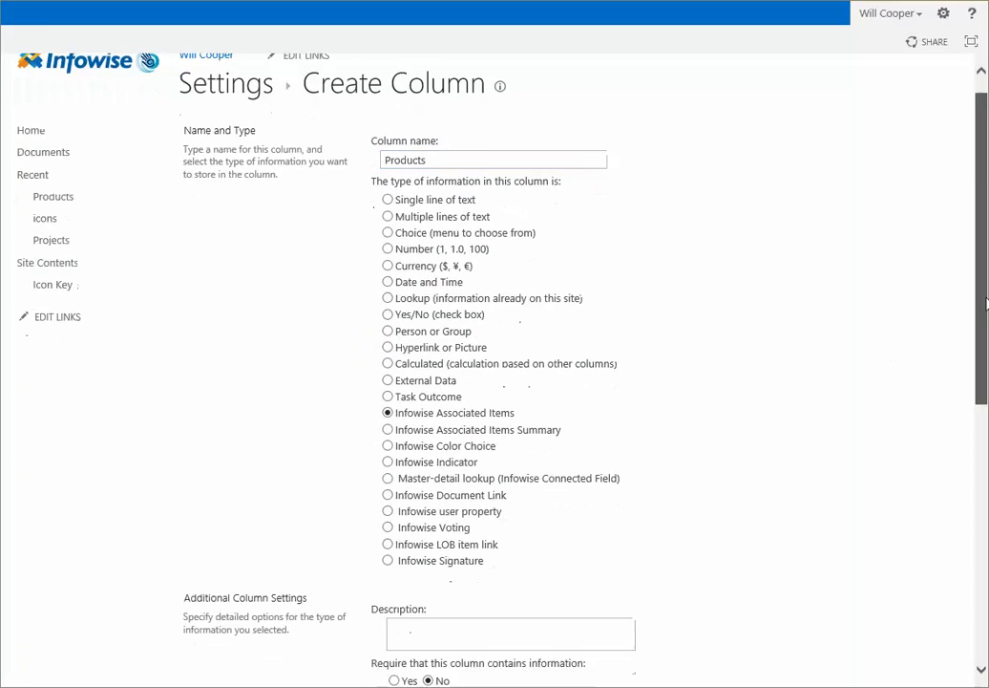
Exclude the new column from the default view, connect it to the Products list, and create it
scroll(495, 382, "down", 3)
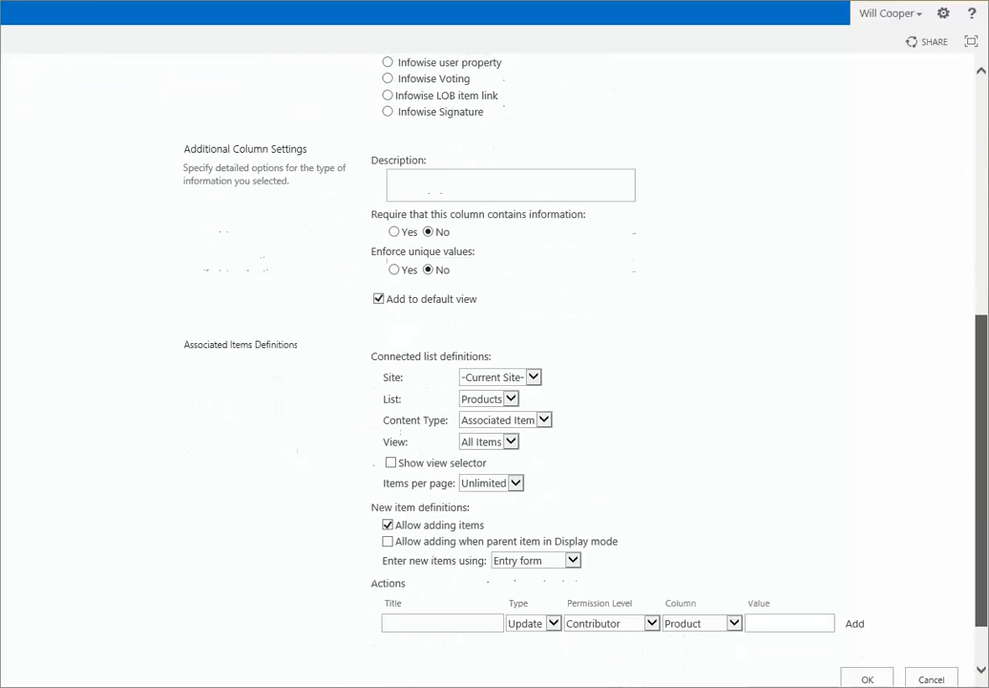
left_click(380, 298)
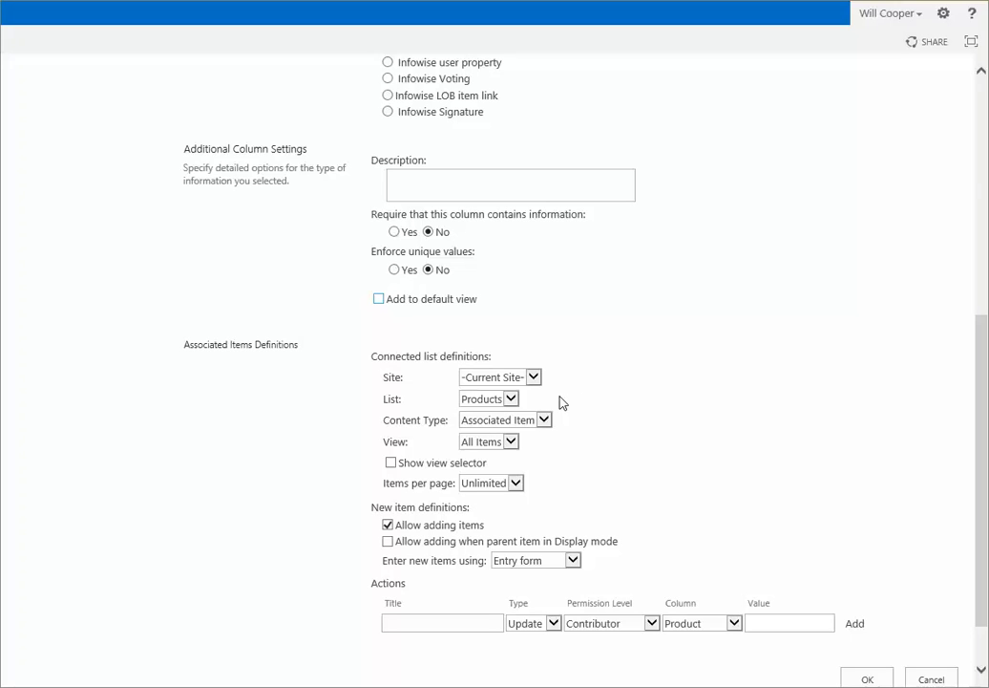
left_click(474, 402)
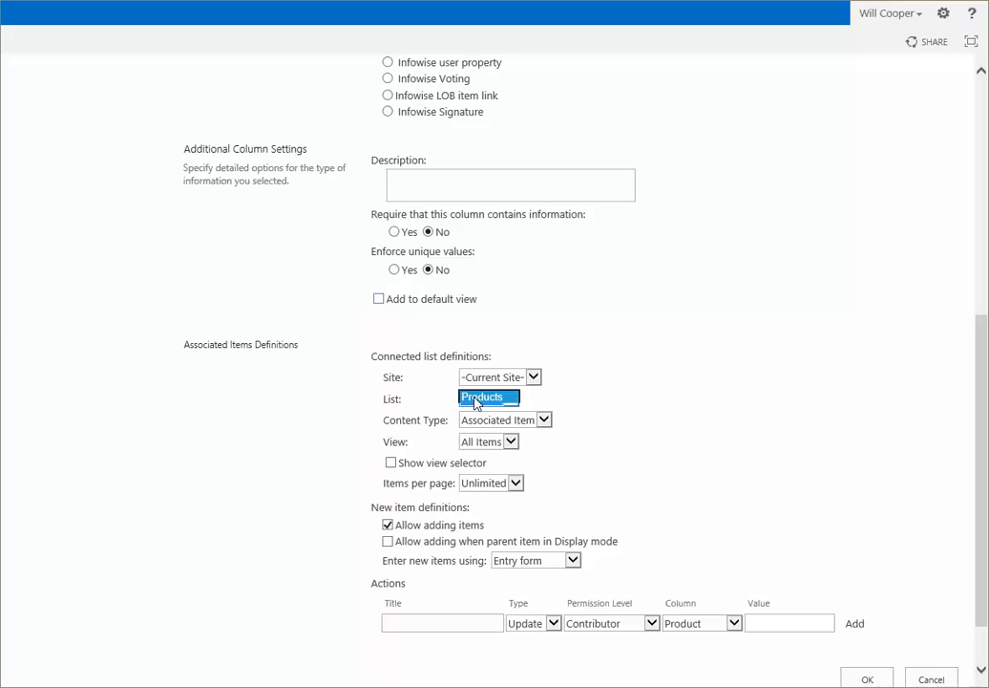
left_click(475, 398)
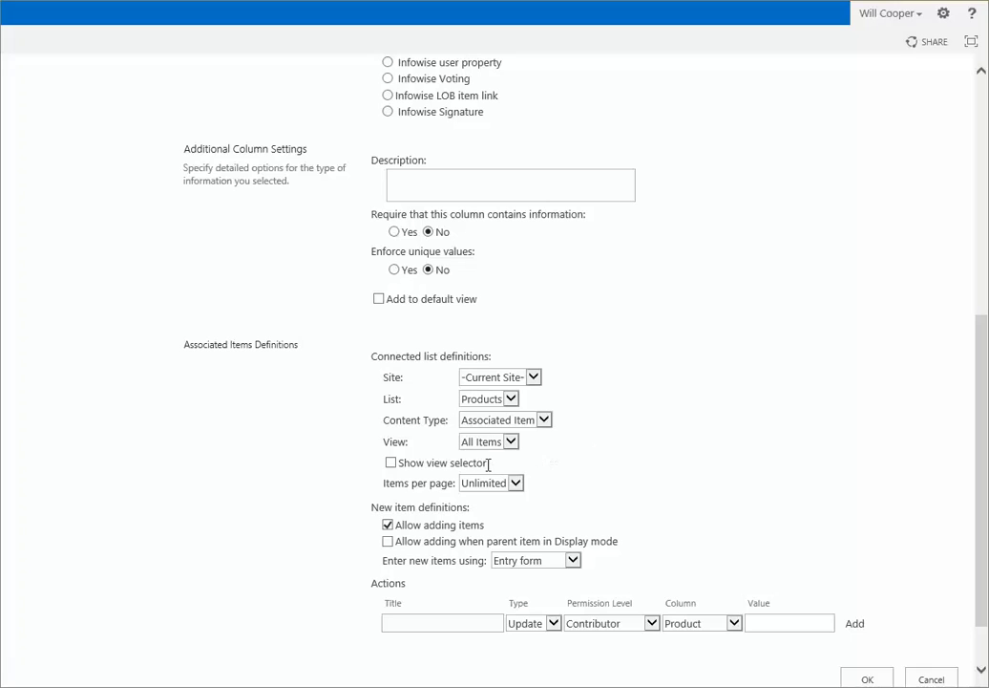
left_click_drag(488, 464, 413, 464)
left_click(563, 468)
left_click_drag(984, 412, 969, 471)
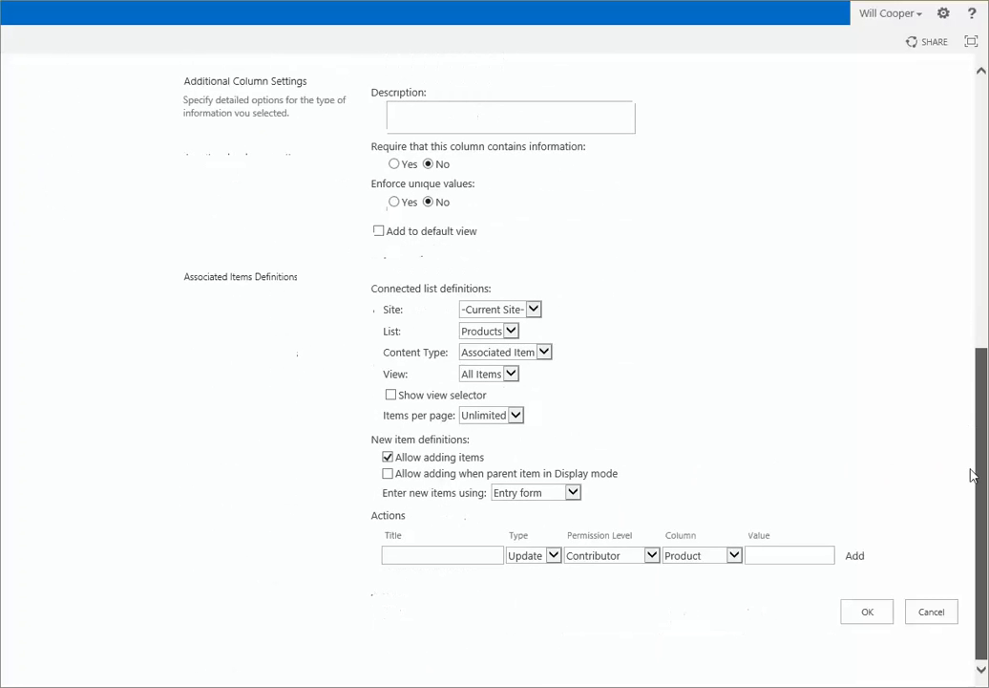
left_click(870, 616)
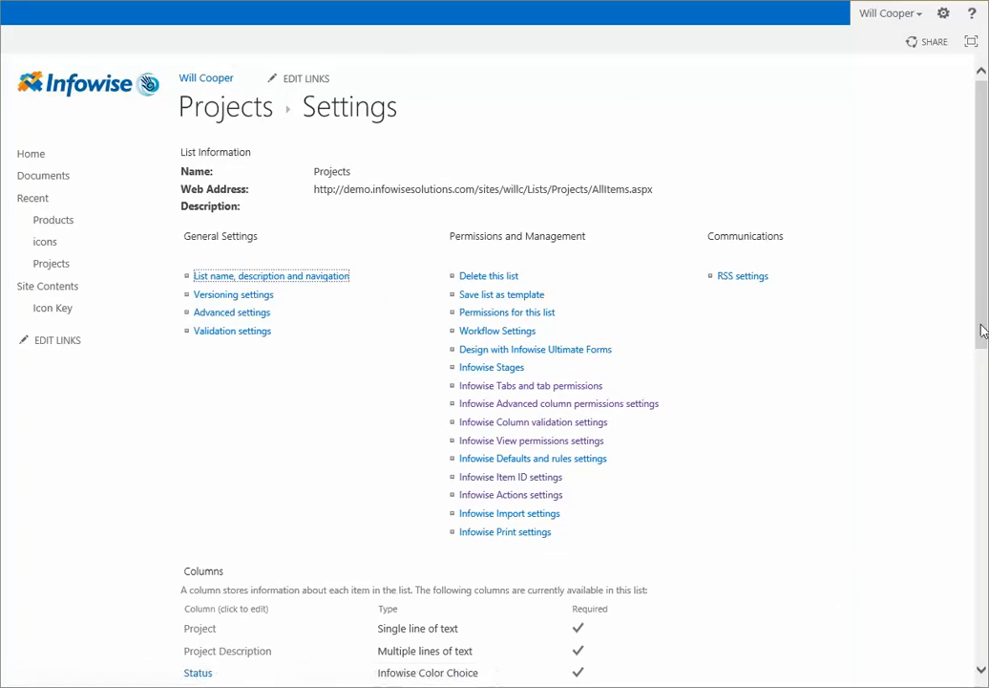
Add the Products column to the Definition tab in the Projects list's Infowise tab settings and save them
left_click_drag(983, 332, 985, 388)
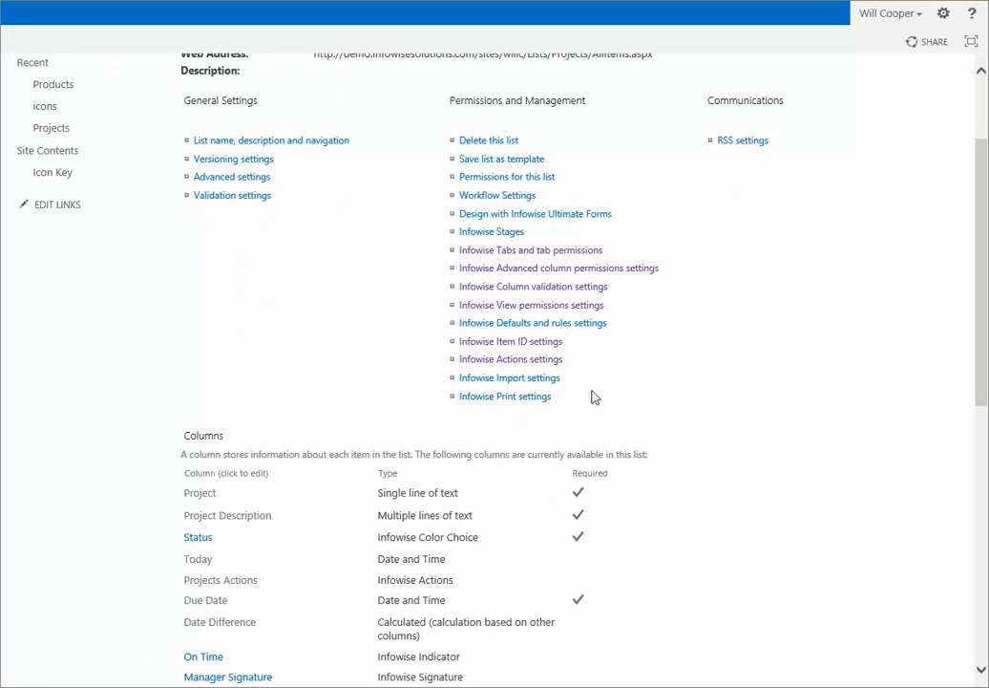
left_click(520, 252)
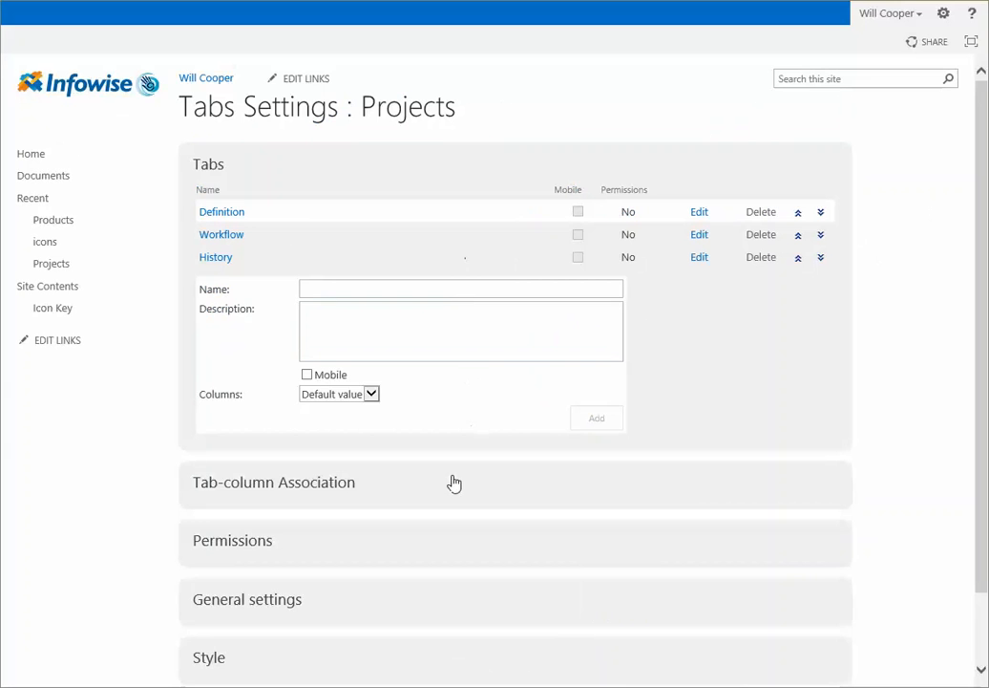
left_click(294, 487)
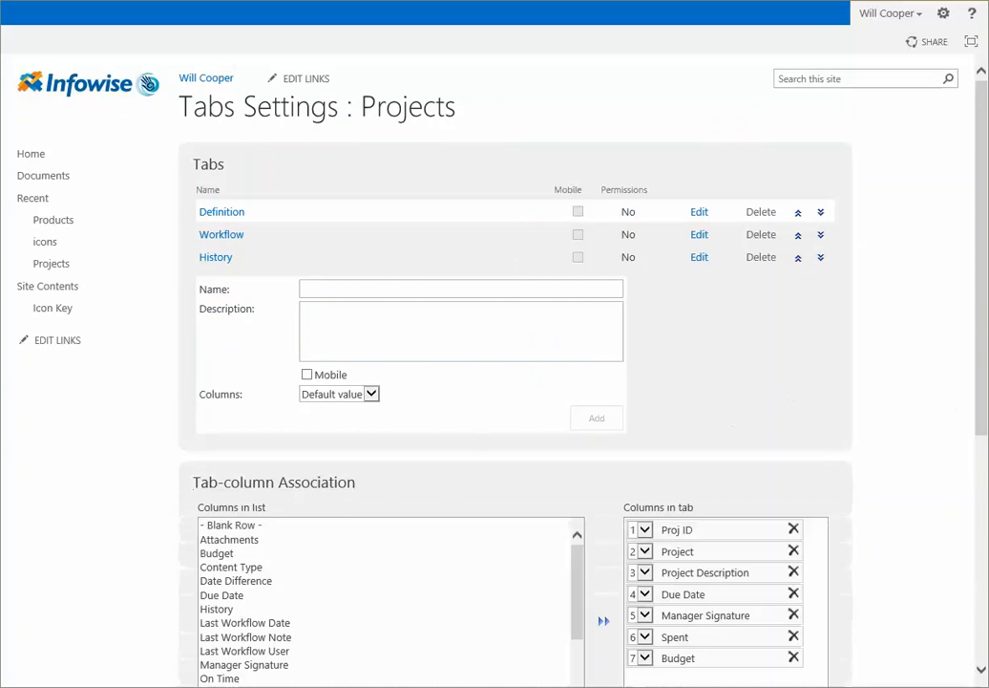
left_click_drag(982, 416, 983, 558)
left_click_drag(579, 380, 587, 419)
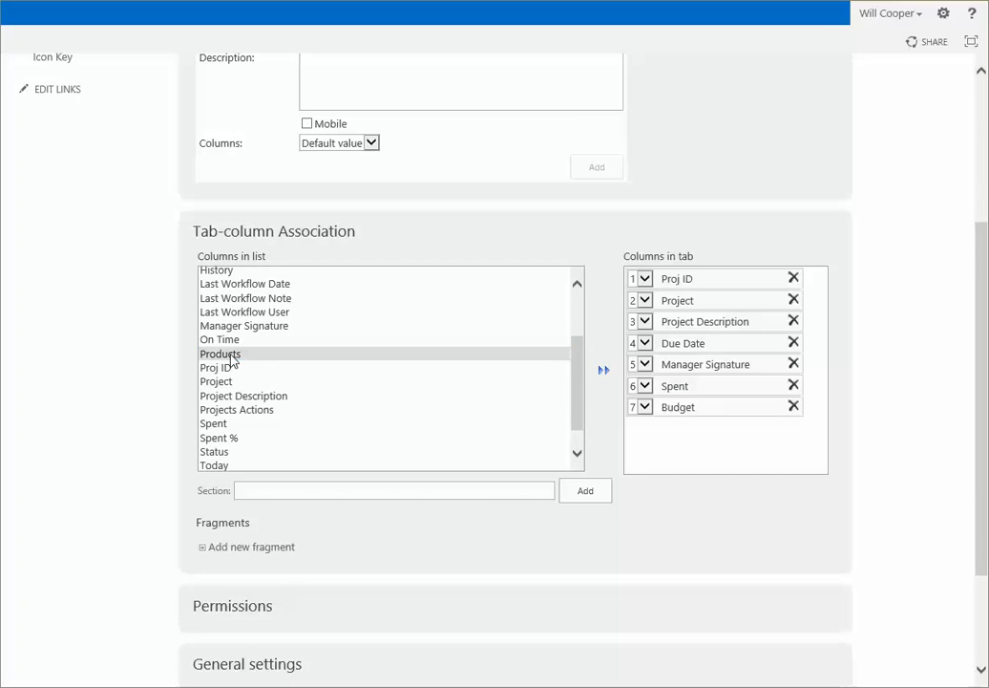
left_click(230, 355)
left_click(602, 371)
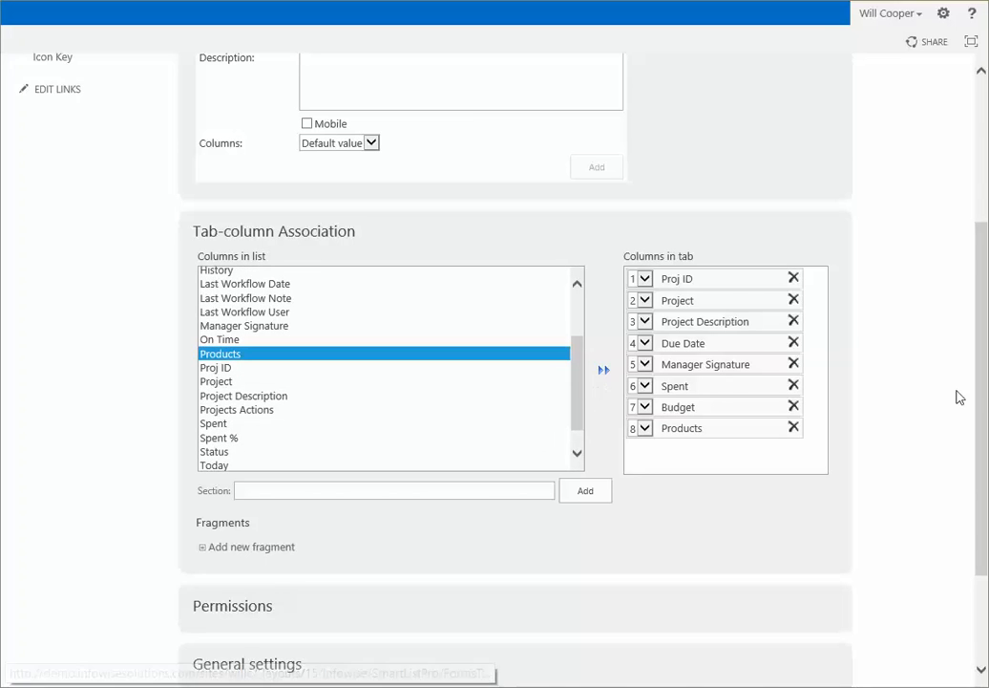
left_click_drag(984, 393, 984, 527)
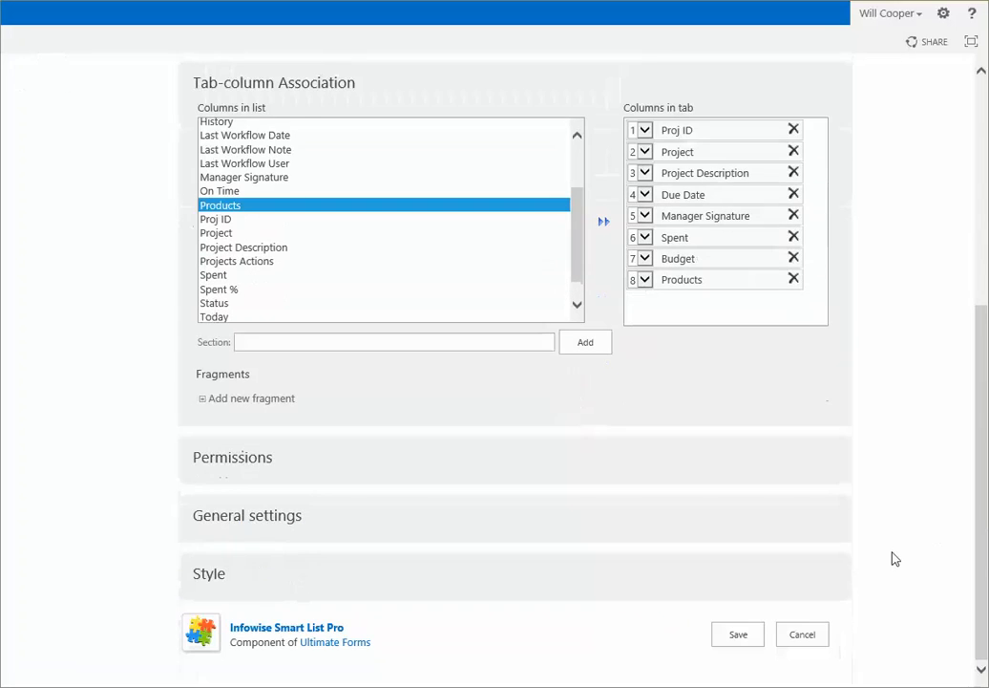
left_click(725, 639)
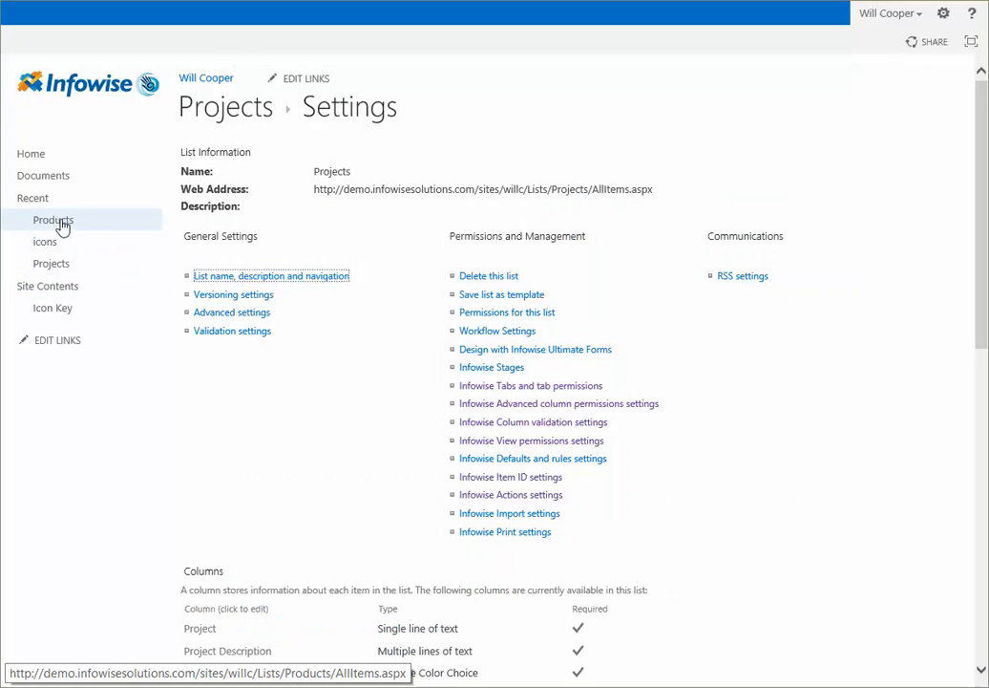
Open the Apples Project V2 item in the Projects list for editing and locate its Products field
left_click(57, 265)
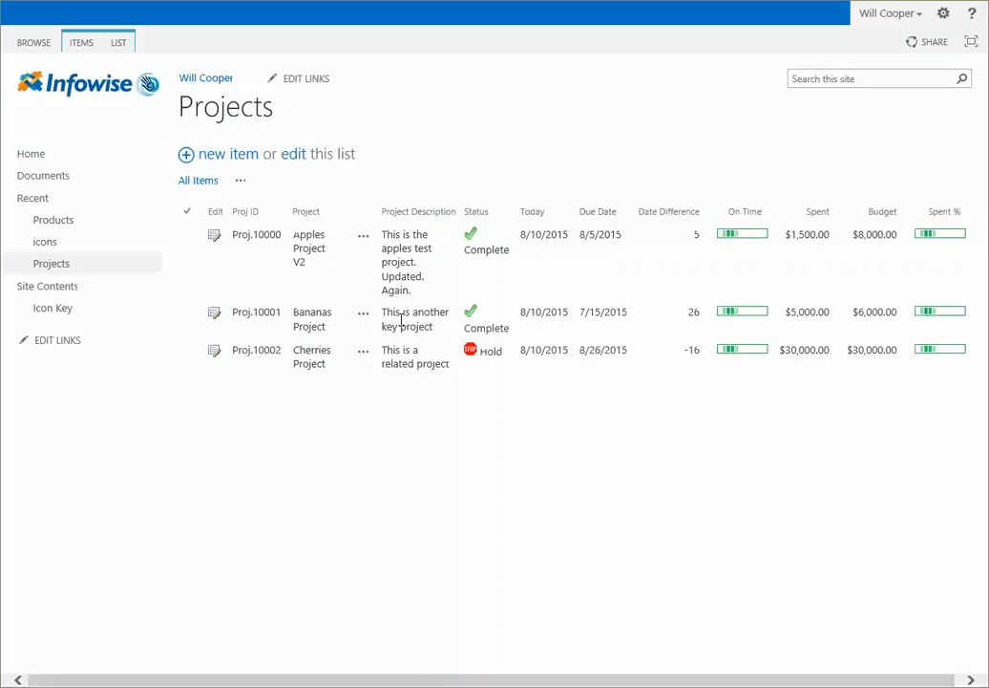
left_click(214, 238)
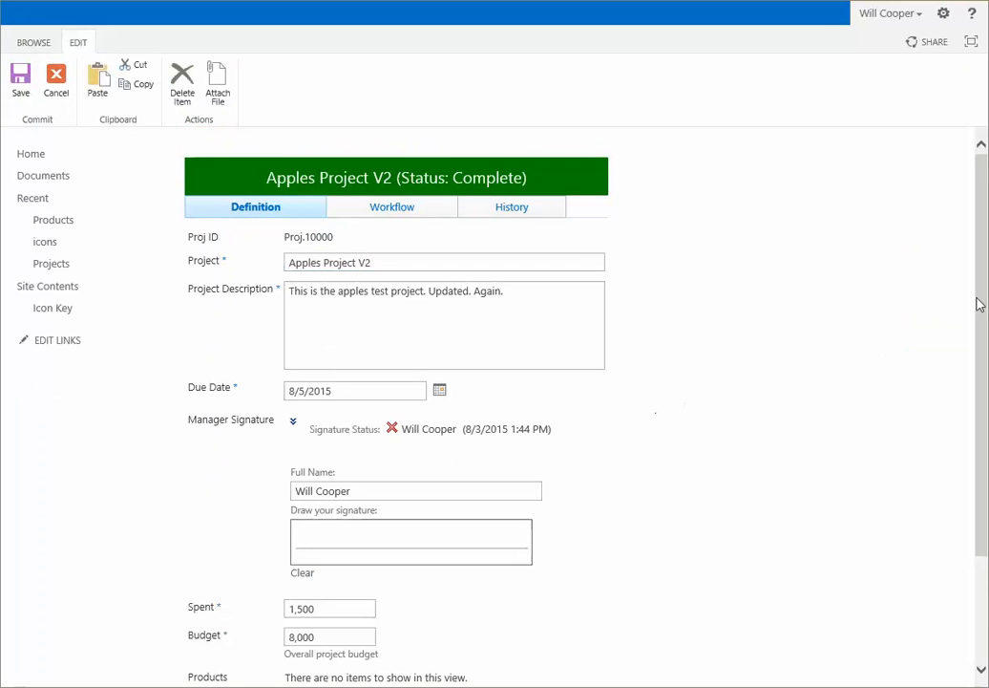
scroll(985, 289, "down", 3)
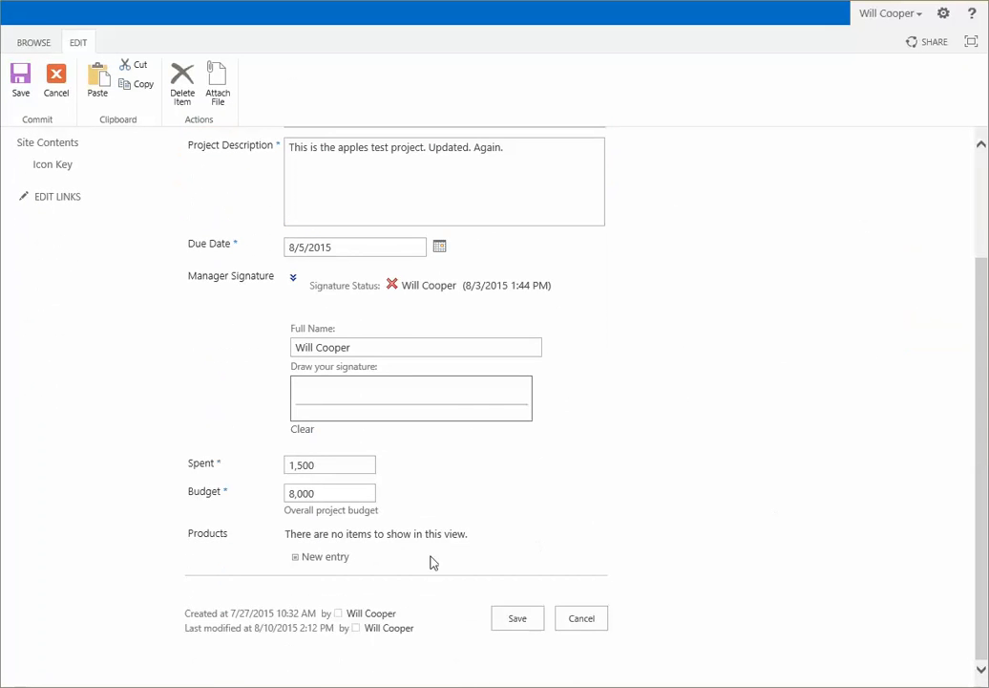
double_click(194, 538)
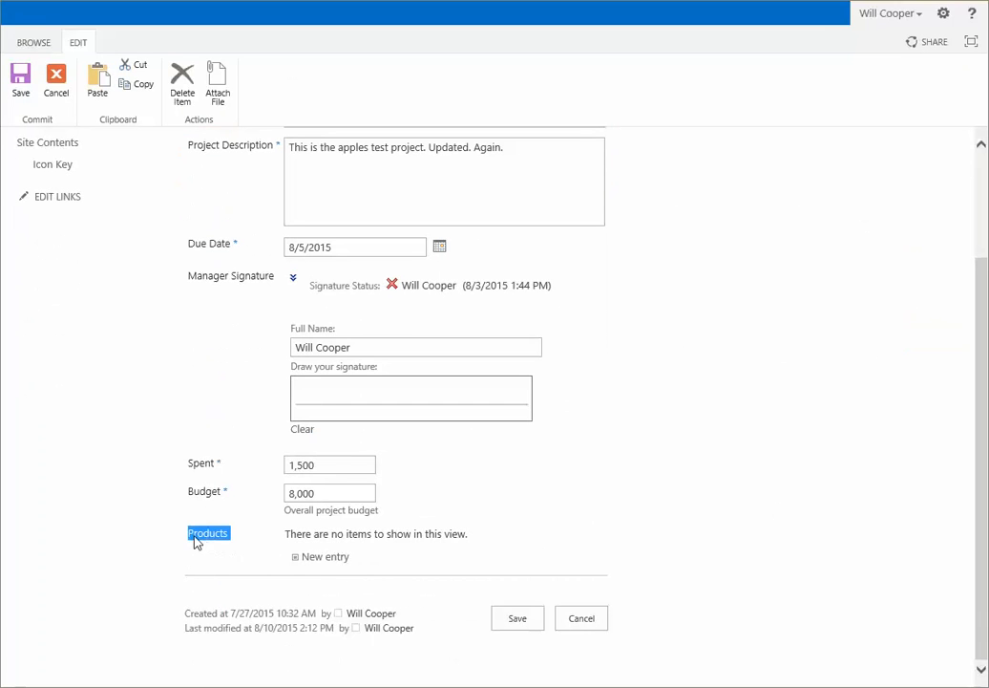
Add a product entry "Cookies" to the project with price 2.50 and description "Chocolate cookies"
left_click(323, 558)
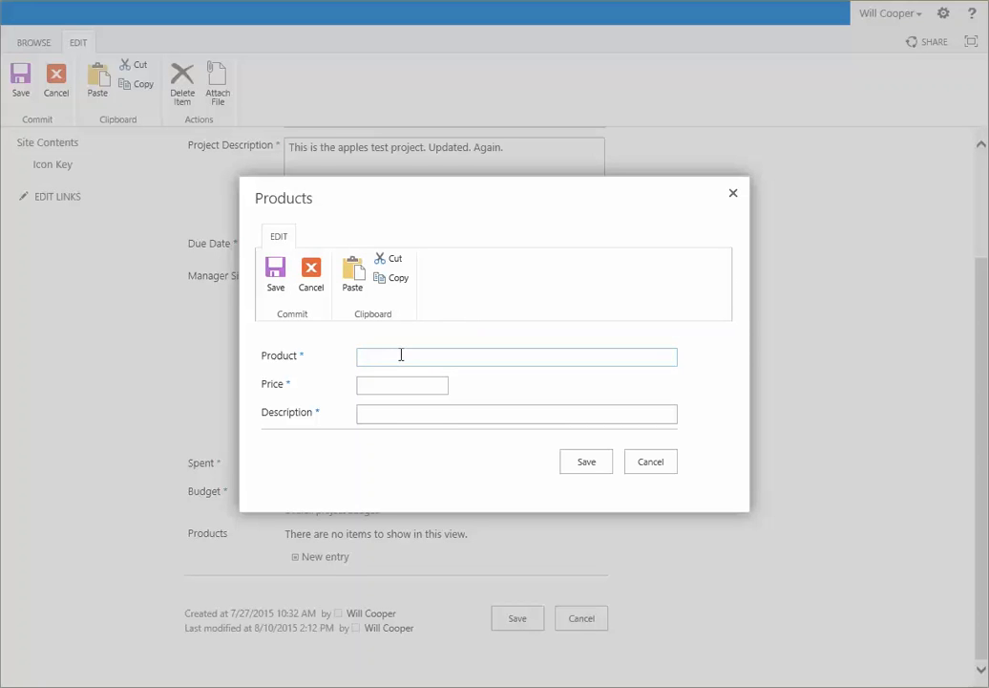
type("Cookies")
key("Tab")
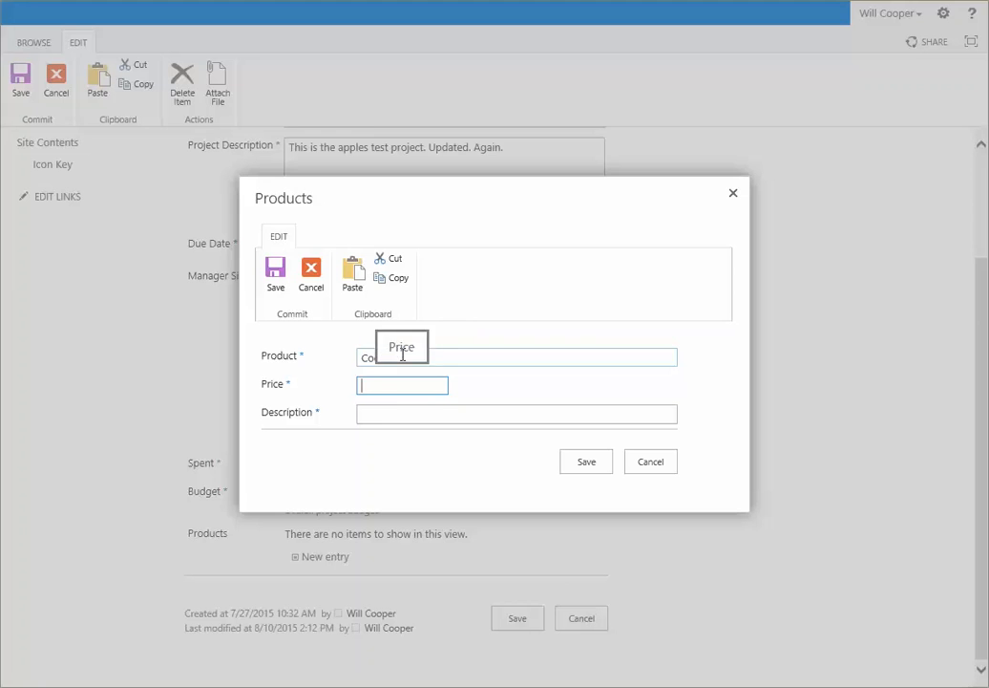
type("2.50")
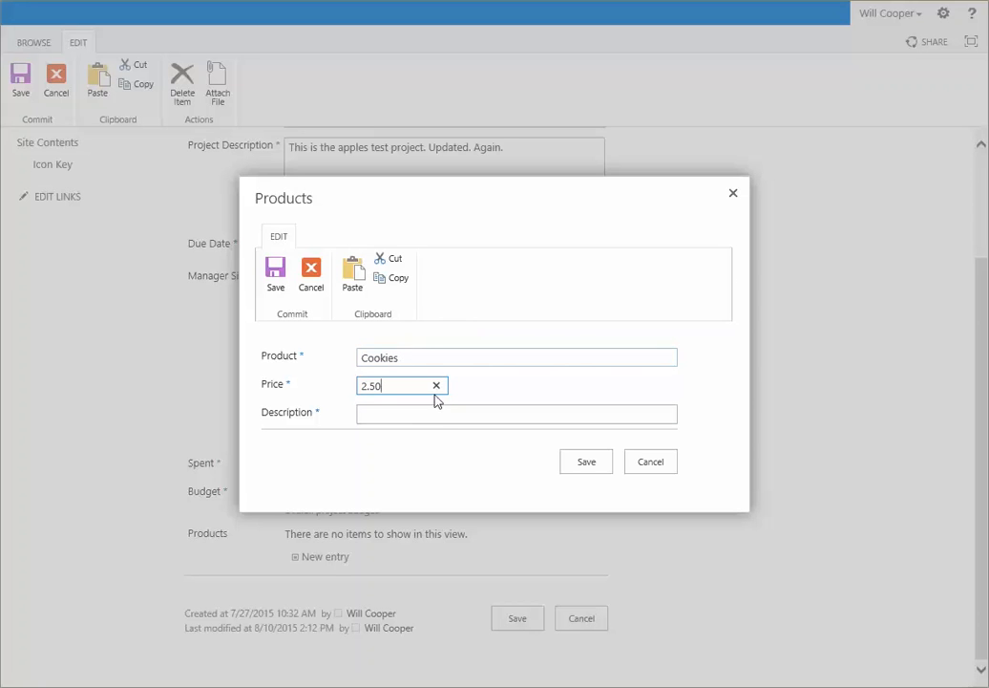
left_click(413, 415)
type("Choc")
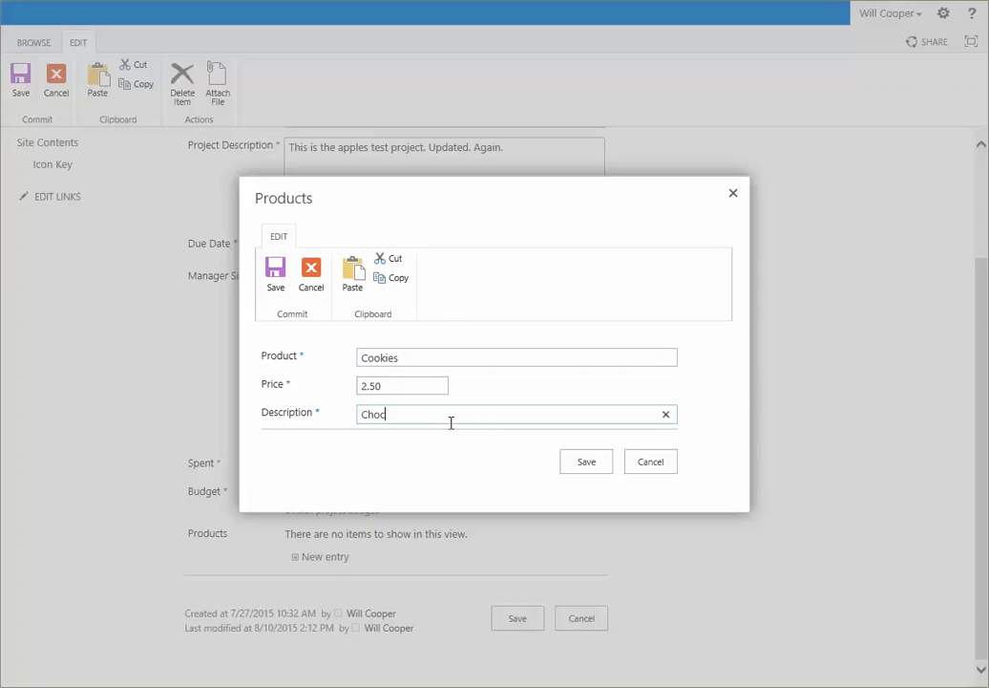
type("olate cookies")
left_click(586, 462)
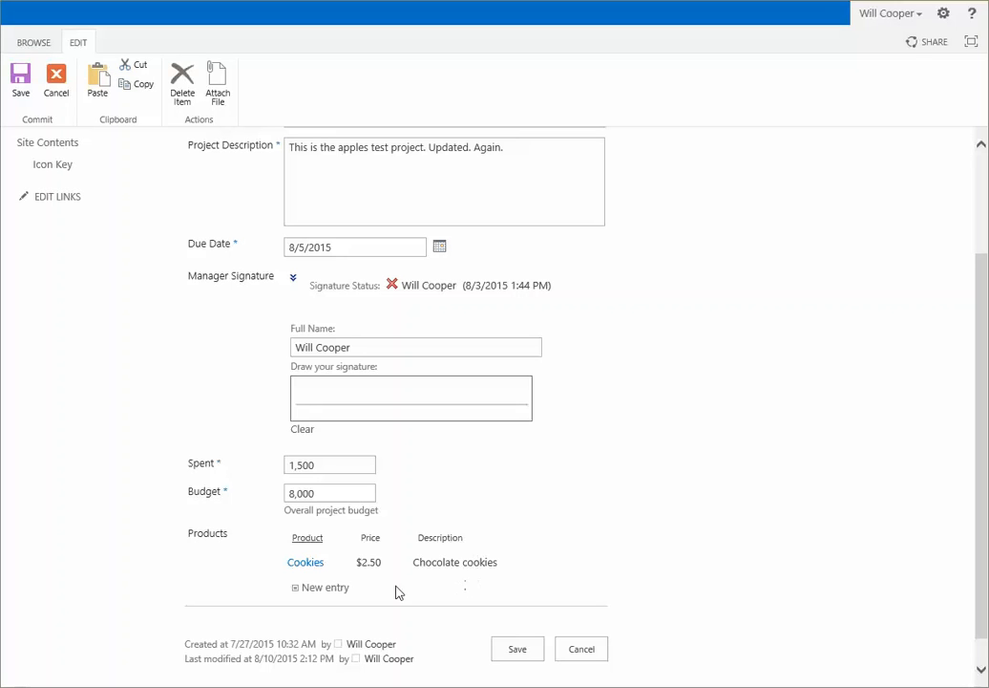
Add a product entry "Ice Cream" with price 4.25 and description "Neopolitan ice cream", and save the project item
left_click(325, 590)
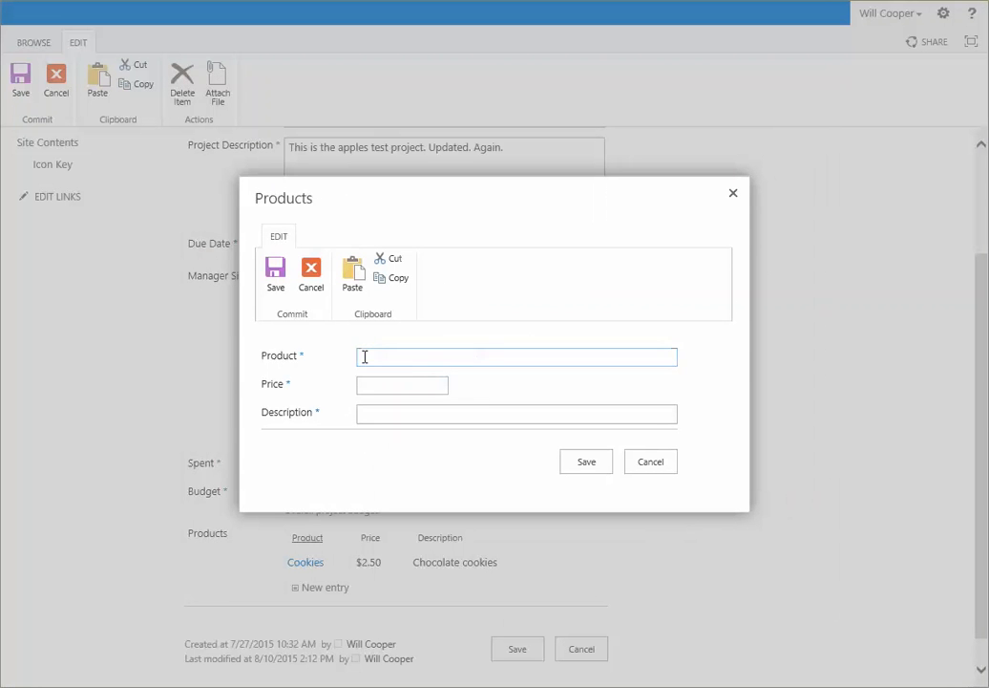
type("Ice Cream")
key("Tab")
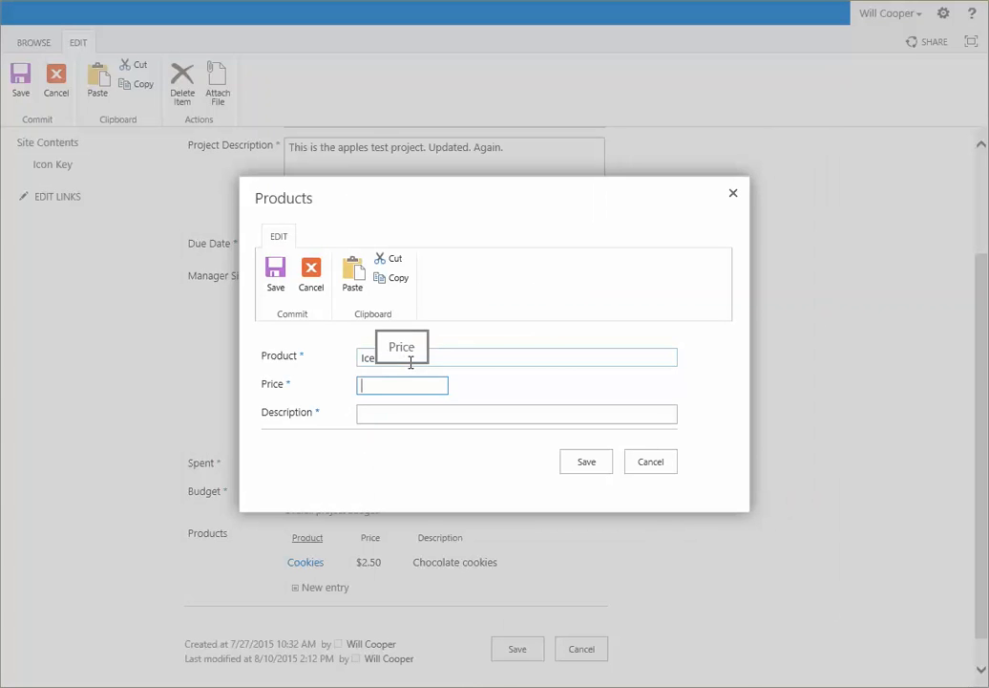
type("4.25")
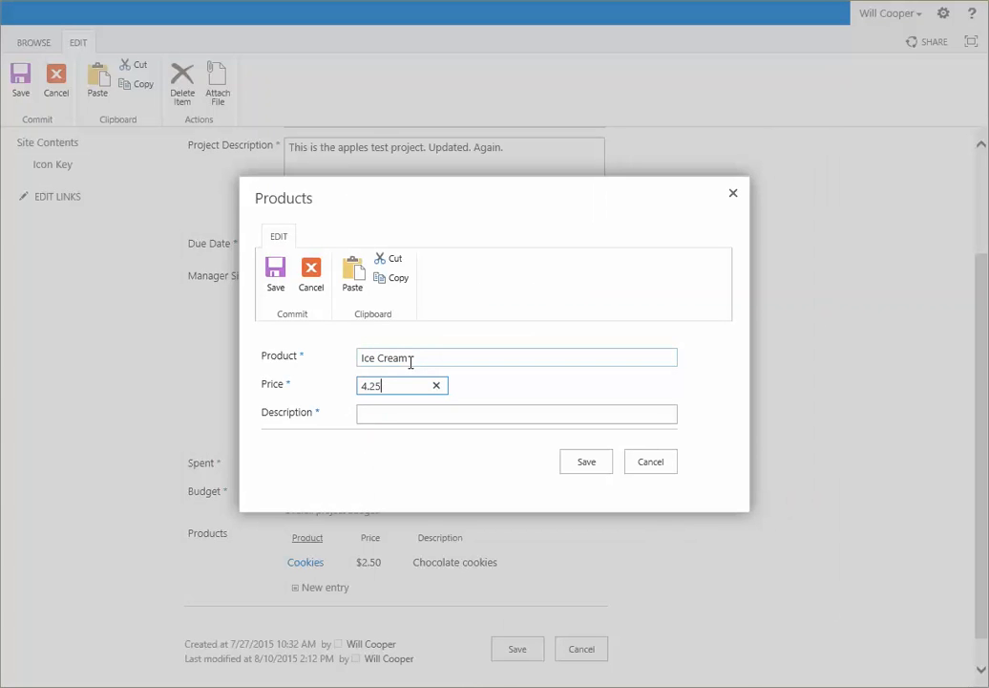
key("Tab")
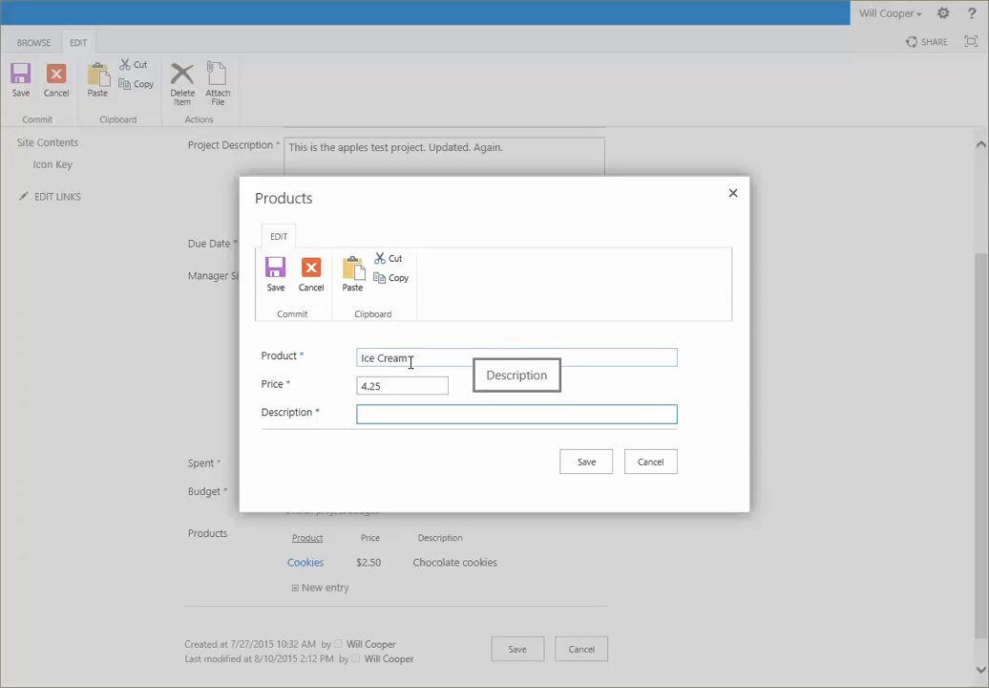
type("Neopoli")
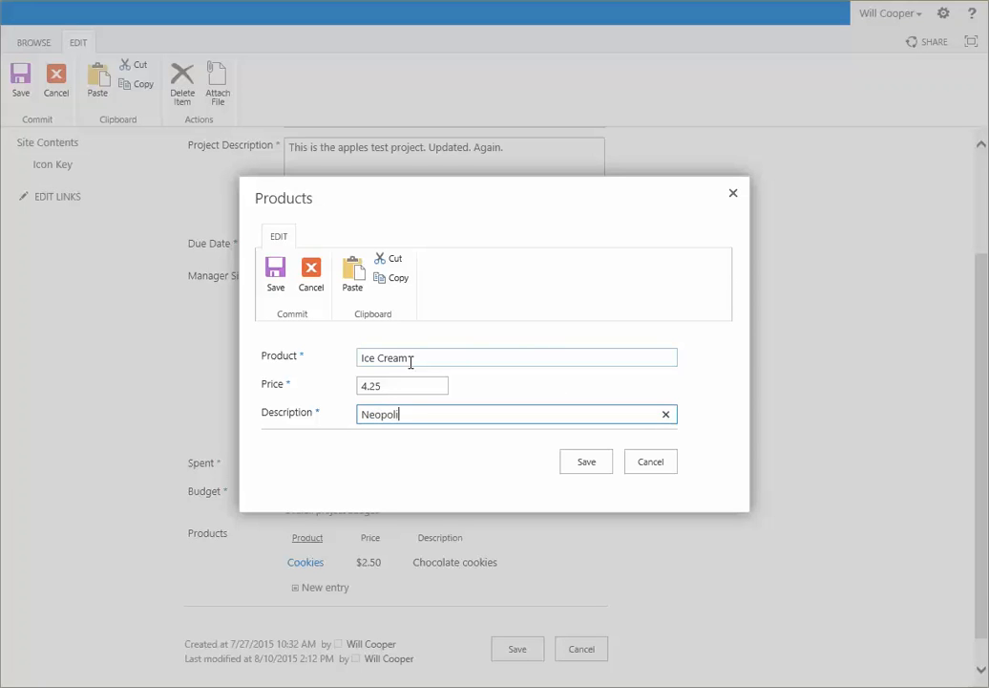
type("tan ice cre")
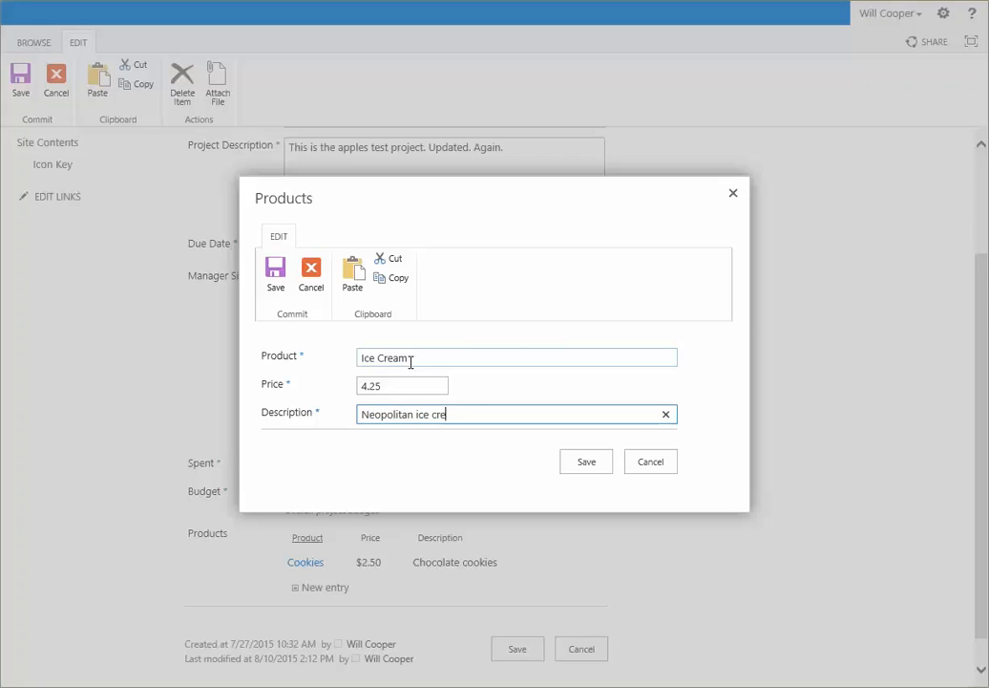
type("am")
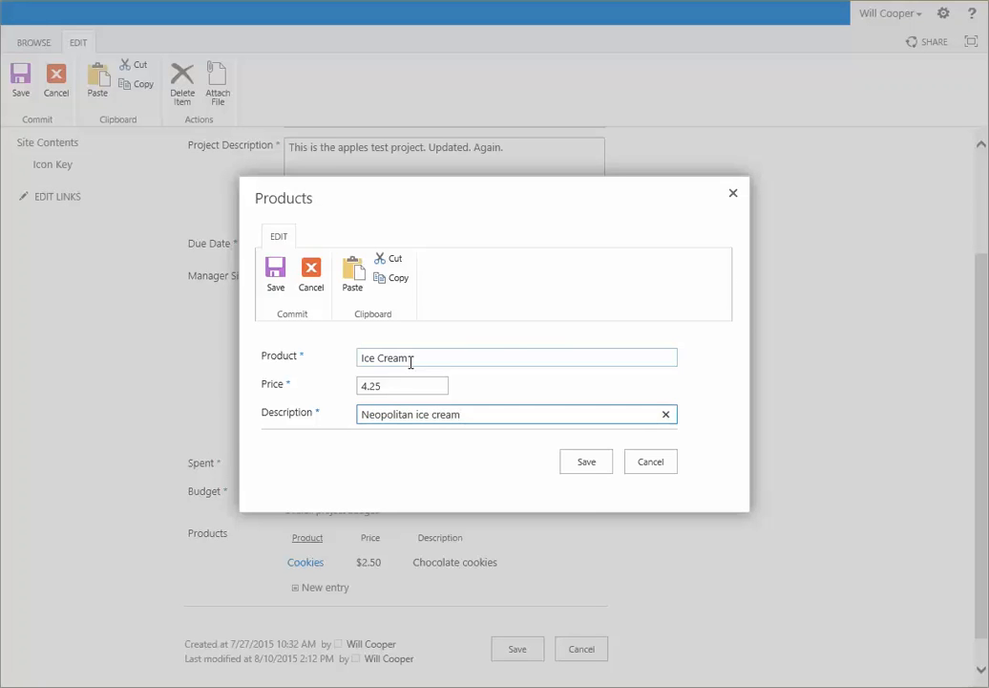
left_click(581, 465)
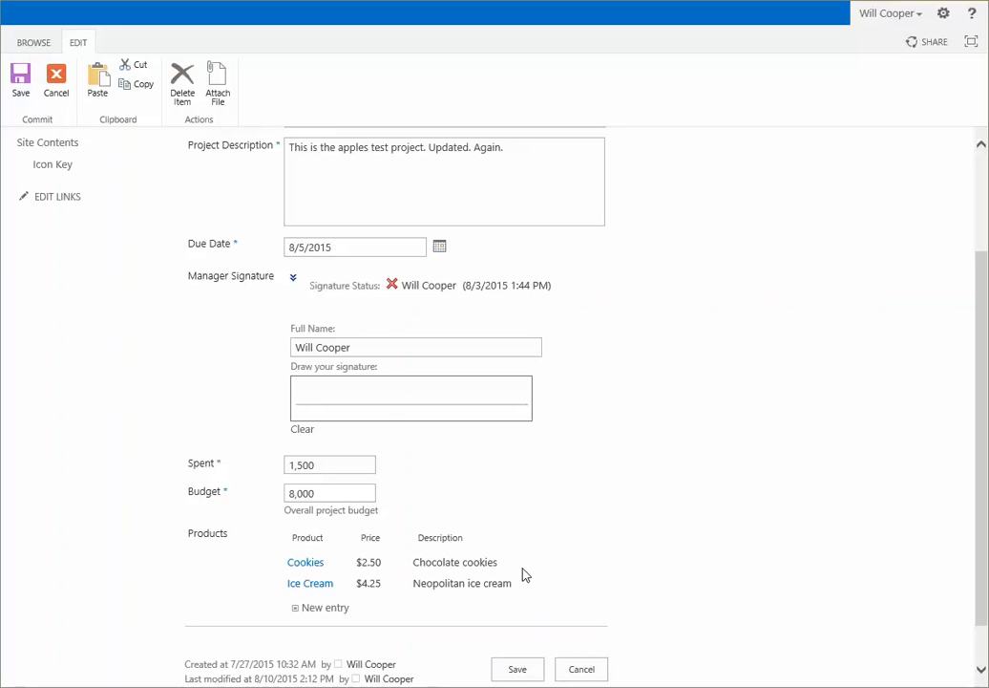
left_click(520, 670)
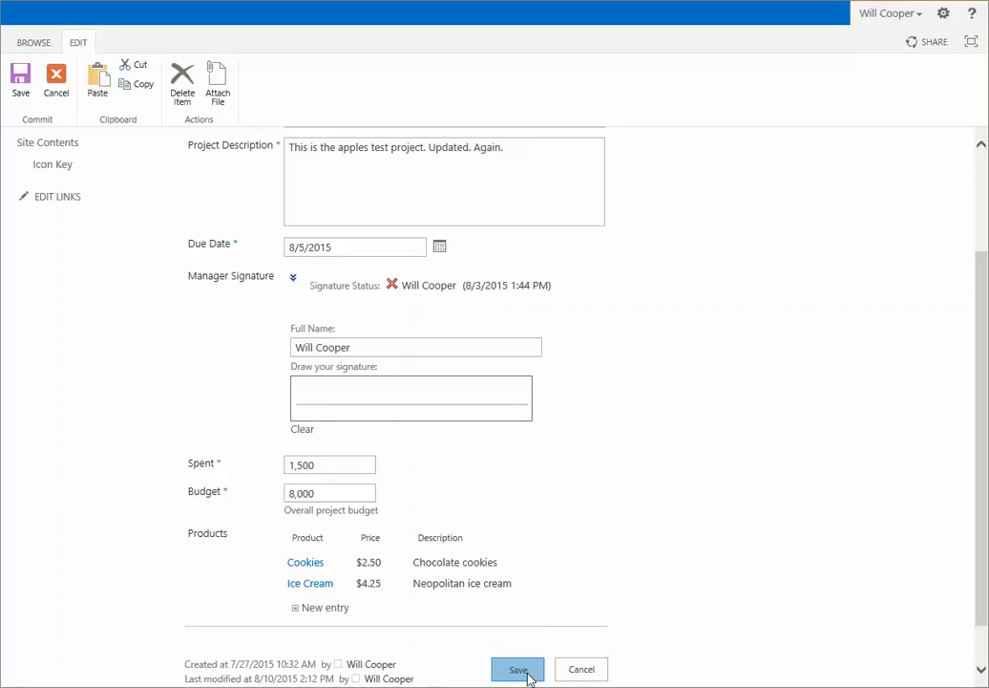